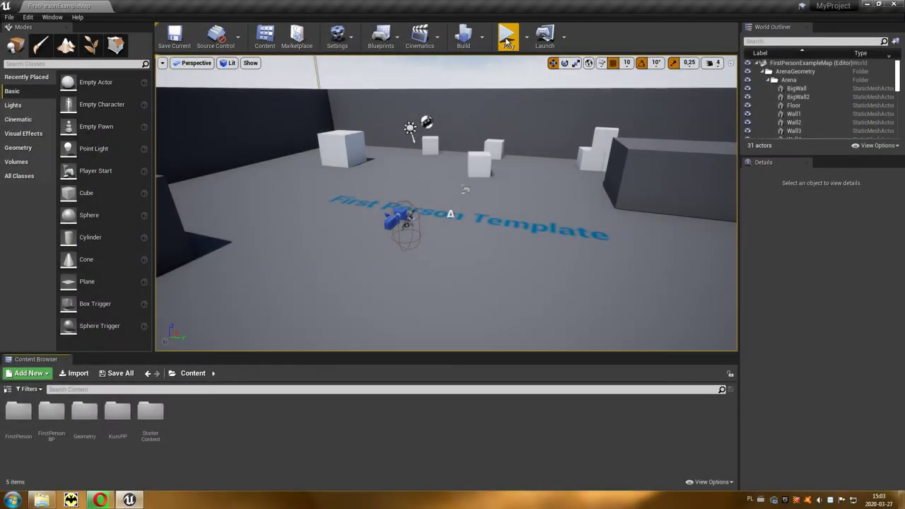
- Play-test the level as a standalone game in fullscreen, firing shots at the boxes
left_click(526, 37)
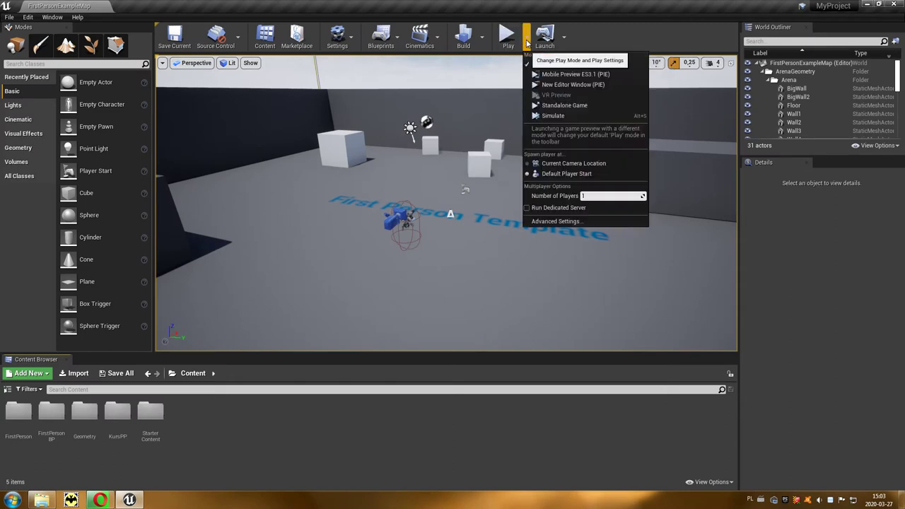
left_click(606, 106)
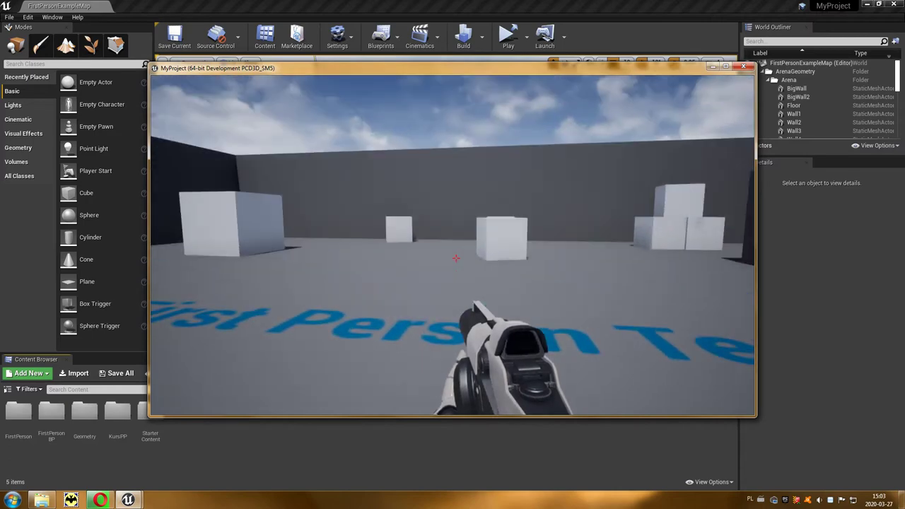
left_click(455, 258)
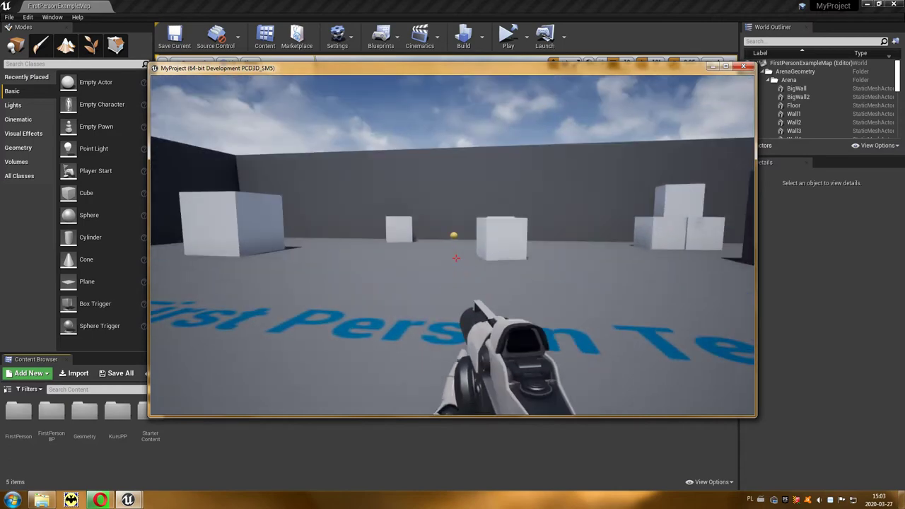
key("alt+Return")
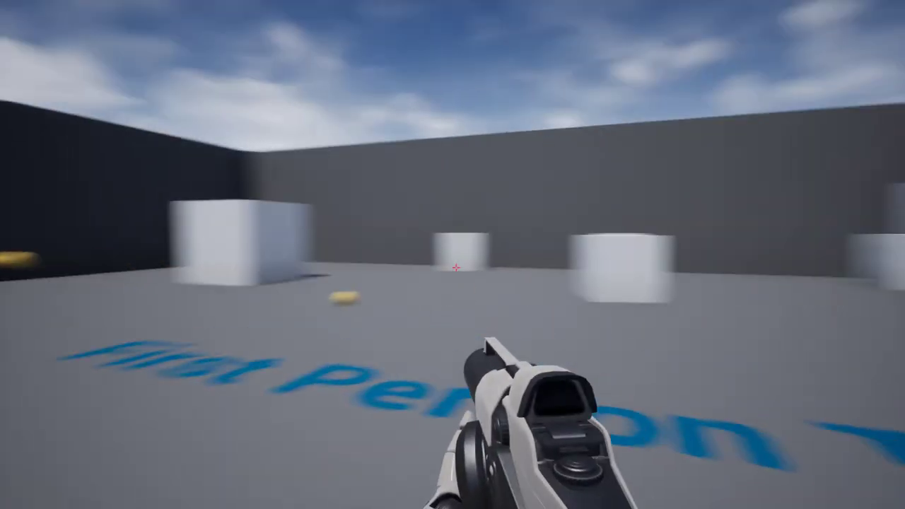
left_click(456, 267)
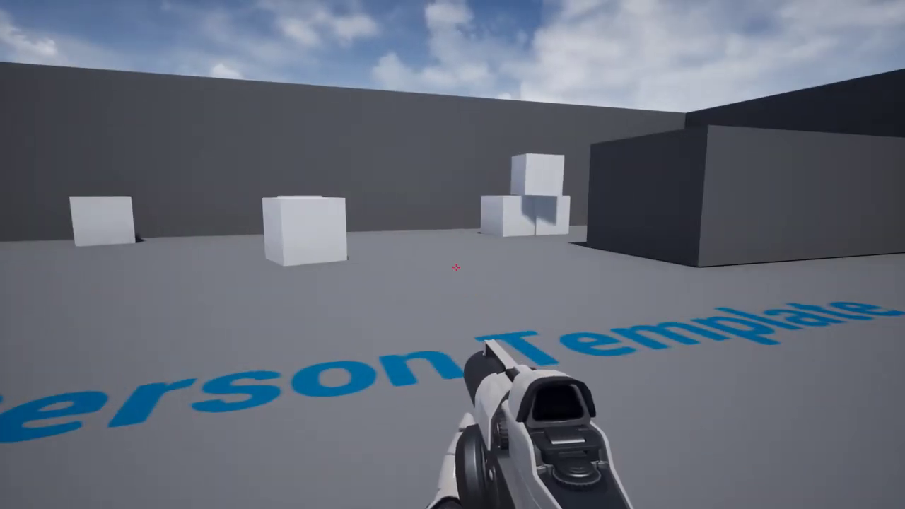
key("Escape")
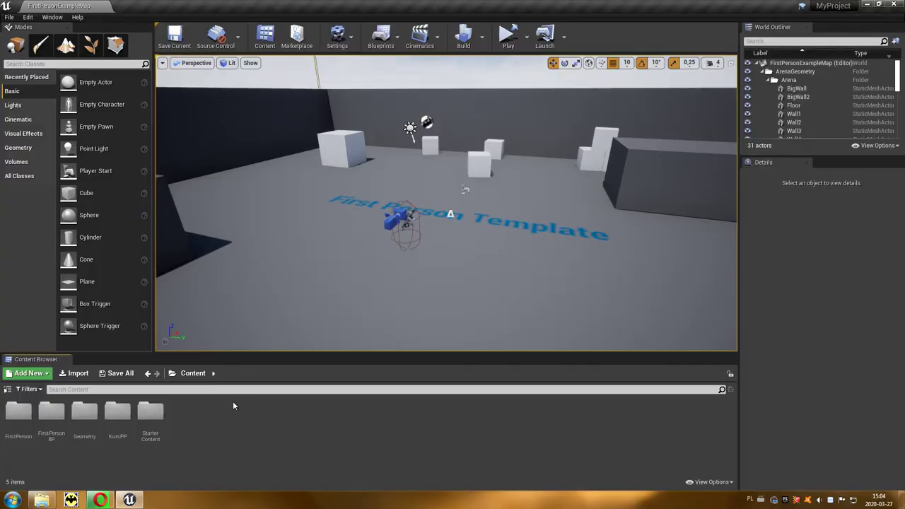
- Add a new Widget Blueprint called 'Menu' to Content and open it in the widget editor
right_click(233, 405)
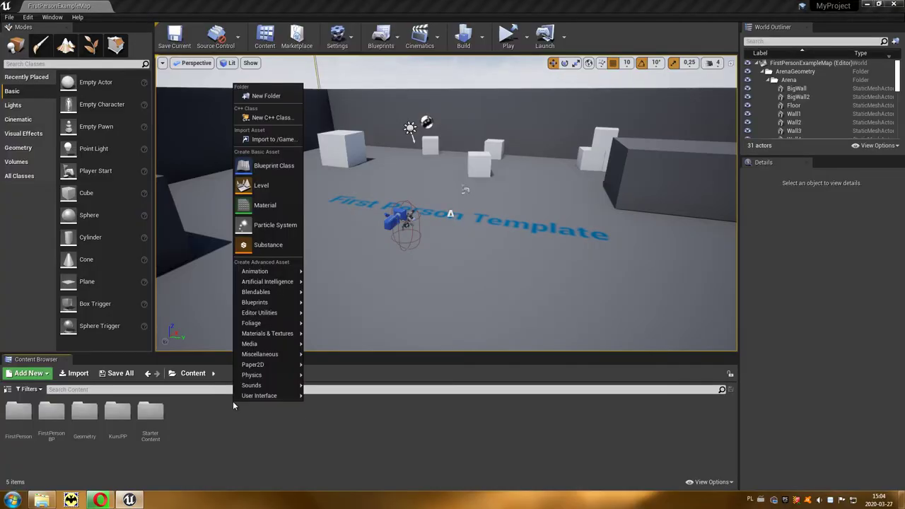
mouse_move(254, 398)
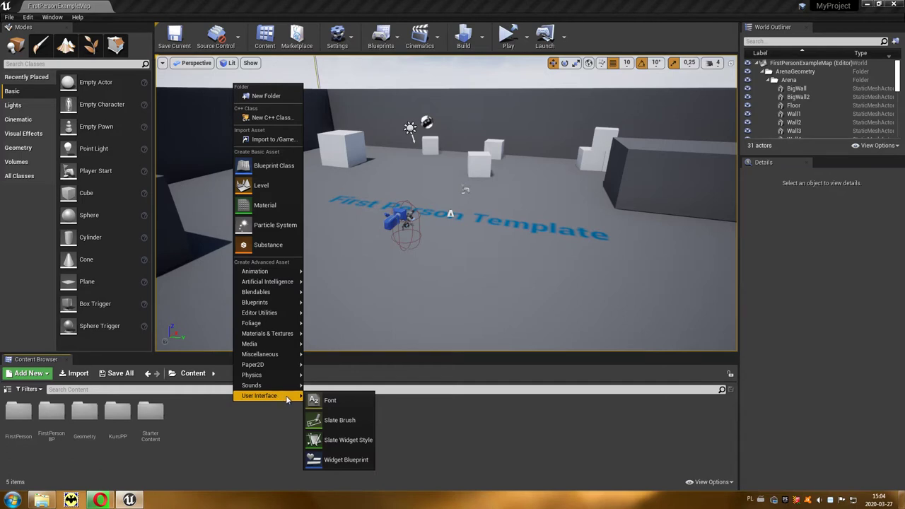
left_click(373, 464)
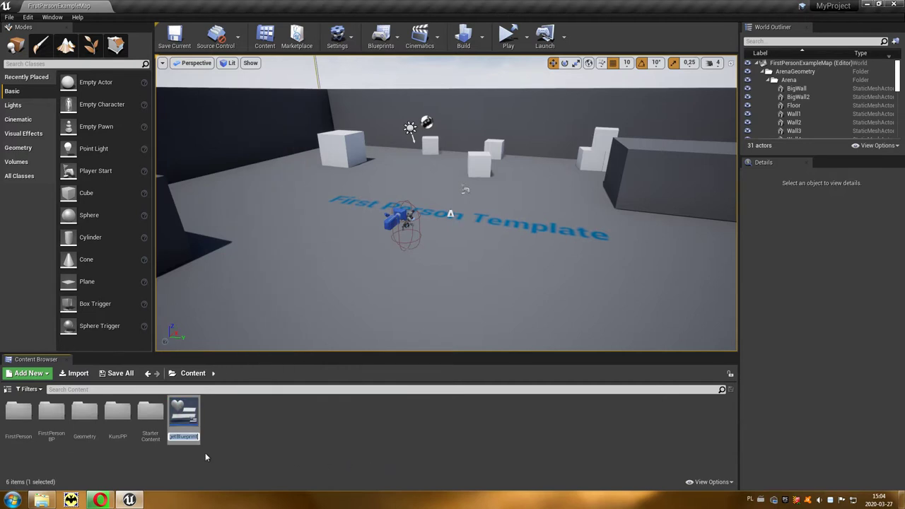
type("Menu")
key("Return")
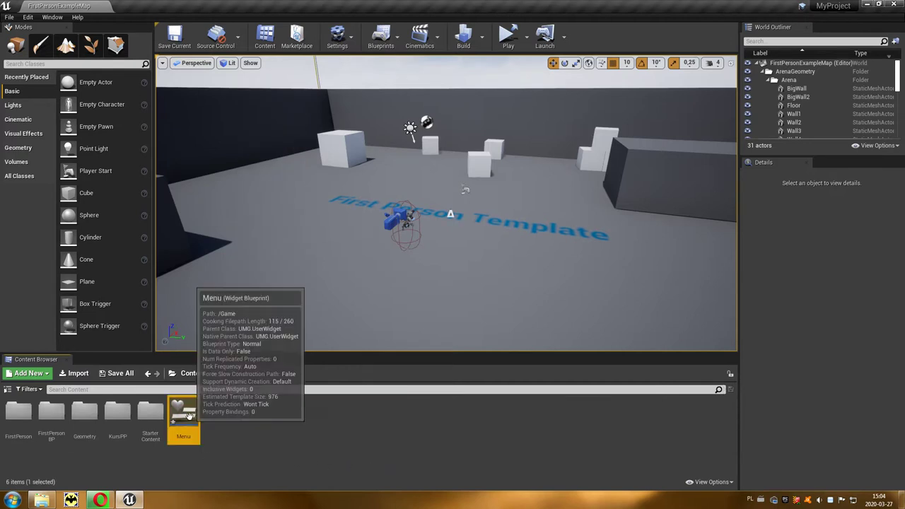
double_click(189, 420)
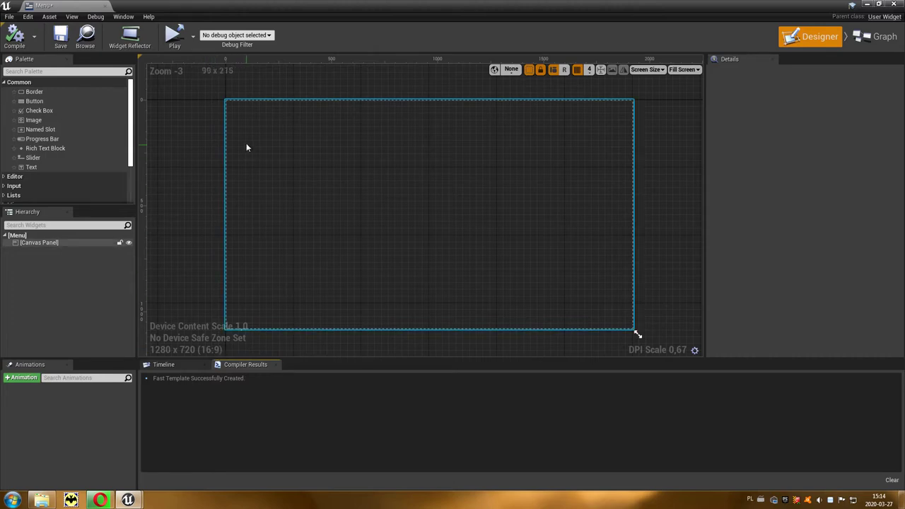
scroll(245, 128, "down", 2)
scroll(245, 128, "down", 1)
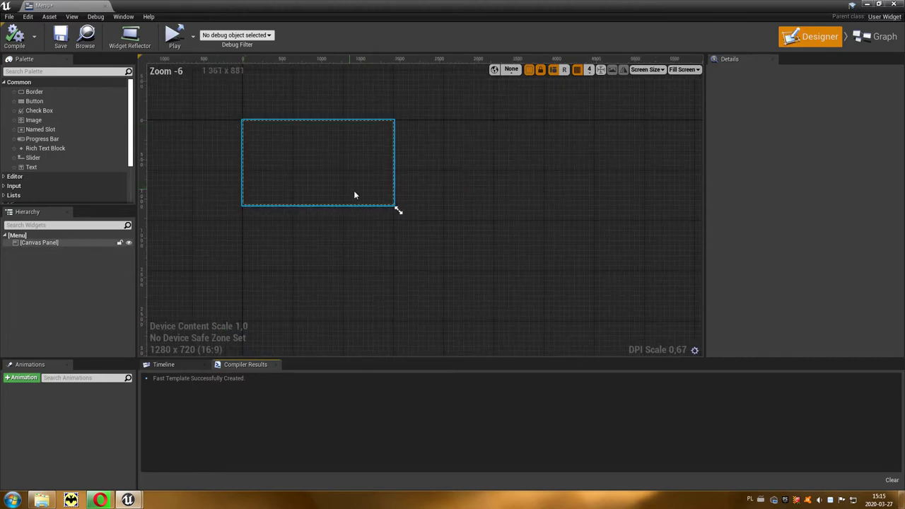
left_click_drag(397, 212, 474, 253)
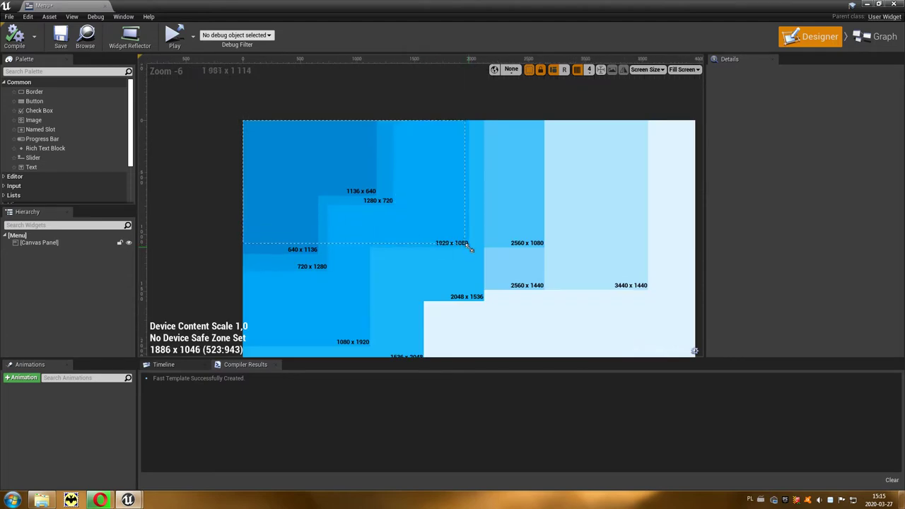
left_click_drag(474, 252, 488, 304)
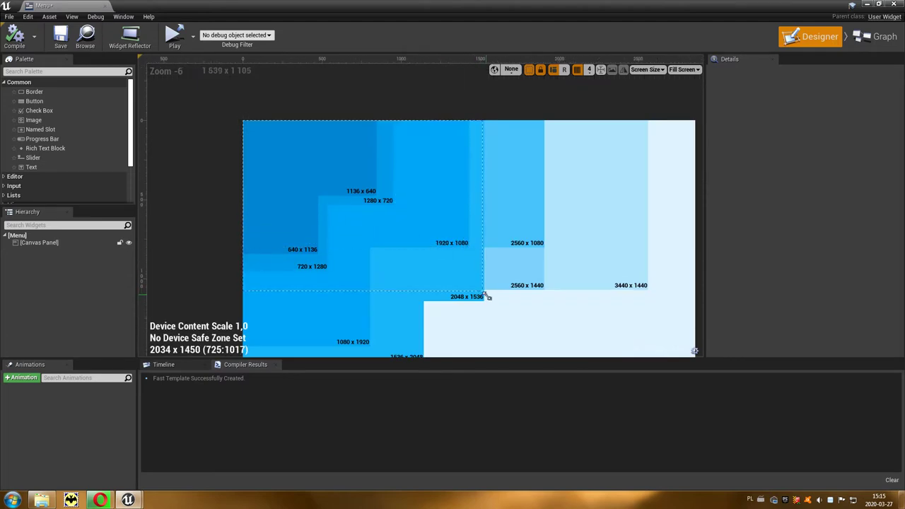
left_click_drag(488, 304, 332, 275)
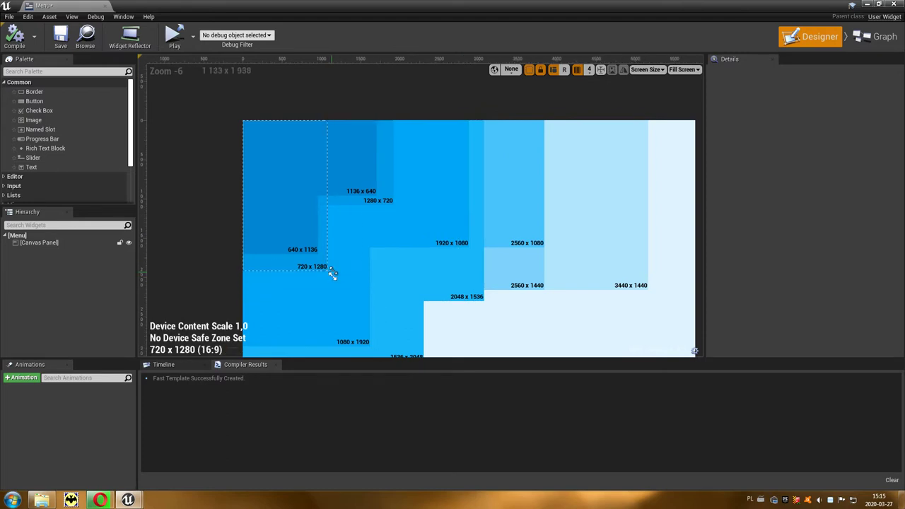
left_click_drag(333, 275, 397, 210)
scroll(284, 143, "up", 3)
right_click_drag(283, 143, 348, 176)
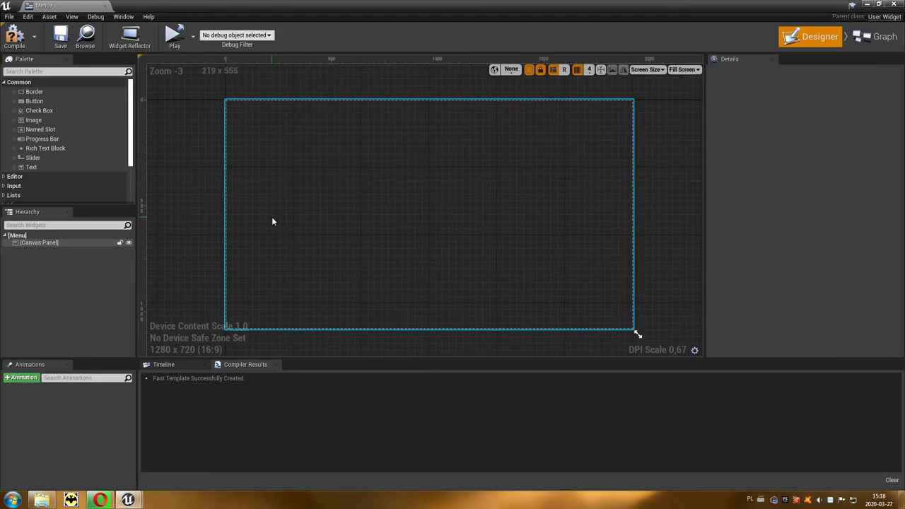
- Place a Button on the Menu canvas, about 409x180, positioned near the centre at 780, 444
left_click(54, 100)
left_click_drag(55, 103, 385, 214)
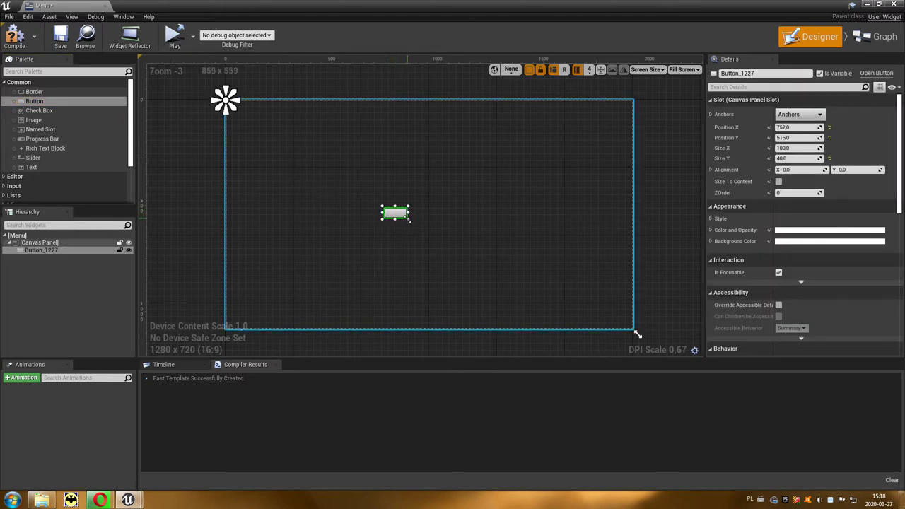
mouse_move(409, 218)
left_mouse_down()
mouse_move(468, 248)
mouse_move(449, 220)
left_mouse_up()
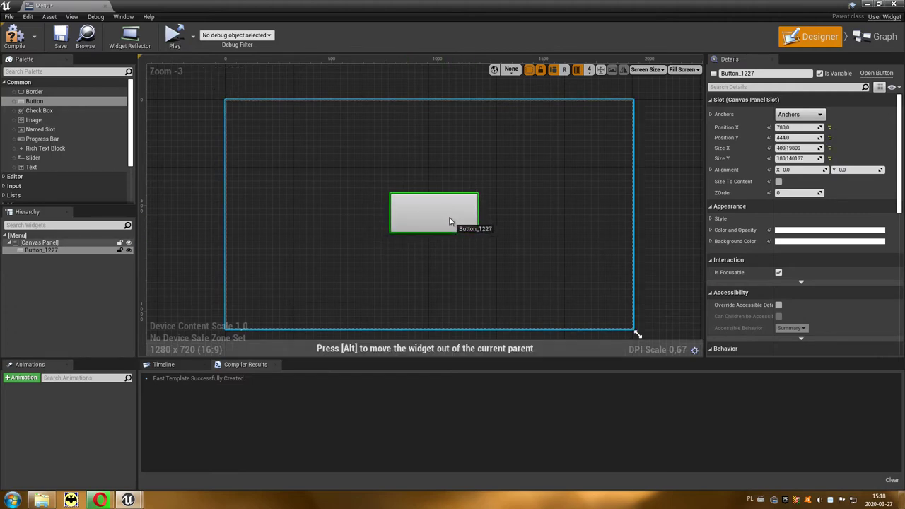
left_click_drag(450, 221, 452, 220)
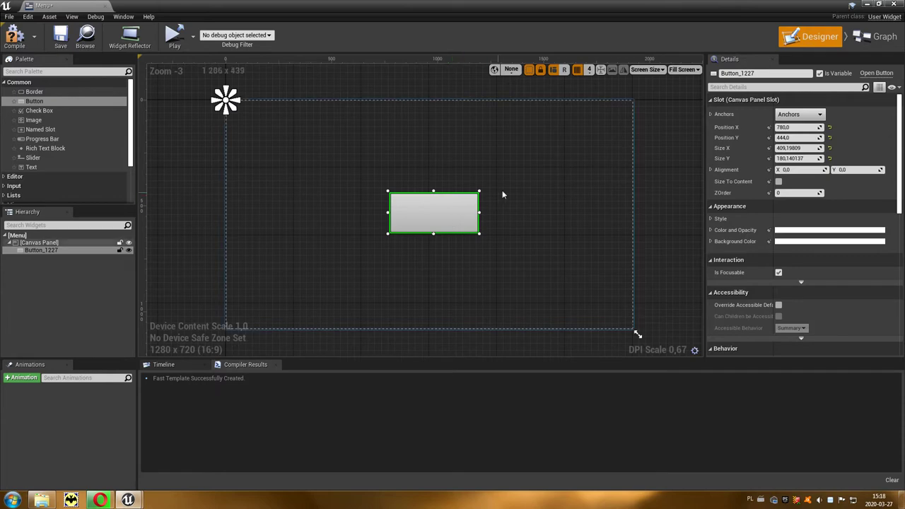
- Rename the button to btnExit
left_click_drag(761, 73, 717, 77)
type("btn")
key("Return")
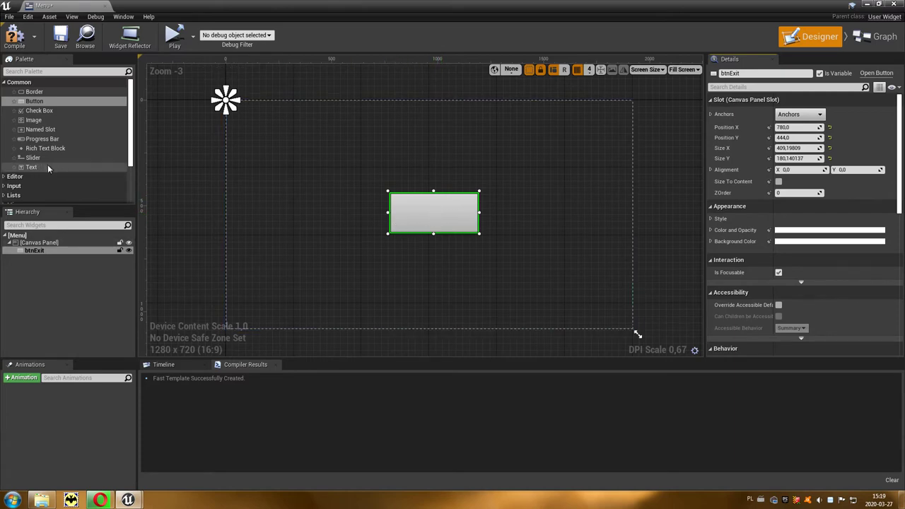
- Drop a Text block inside btnExit and name it txtExit
left_click_drag(47, 165, 214, 209)
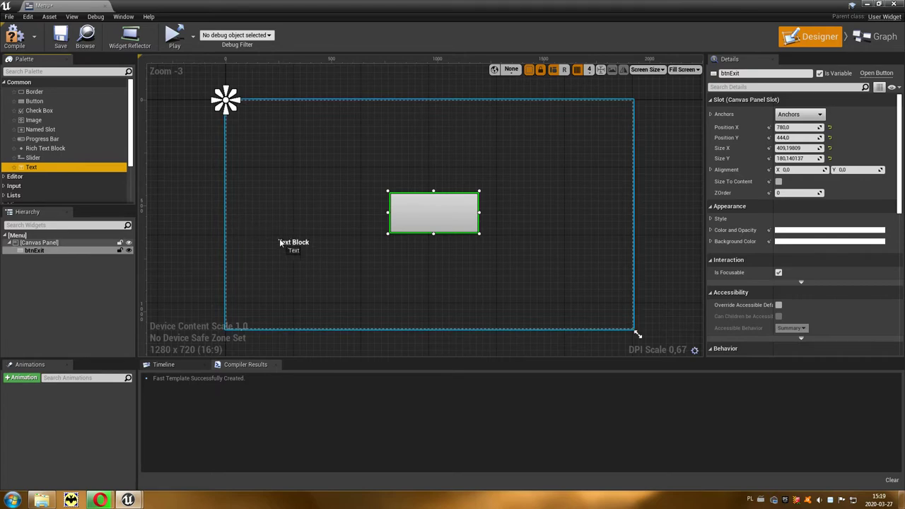
left_click_drag(214, 208, 436, 218)
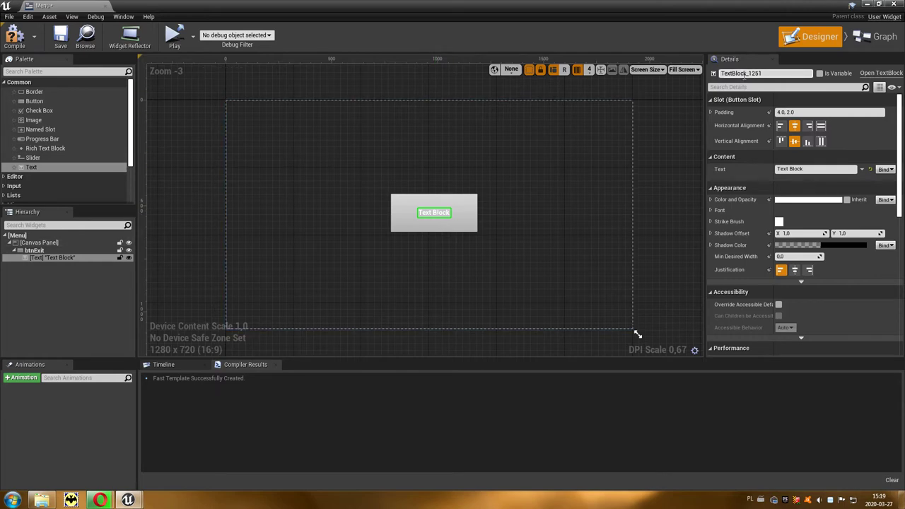
left_click(767, 74)
type("txtEx")
type("it")
key("Return")
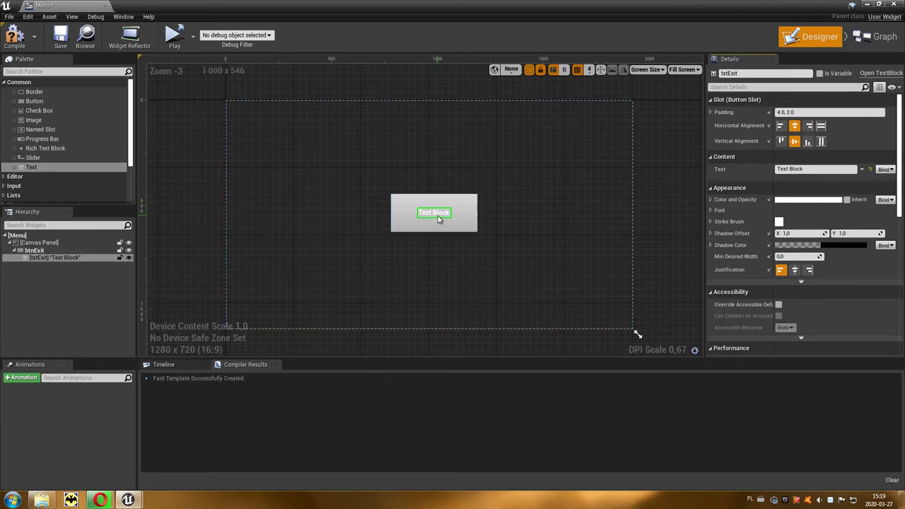
- Set the txtExit label's text to 'Wyjście'
left_click(779, 171)
type("Wy")
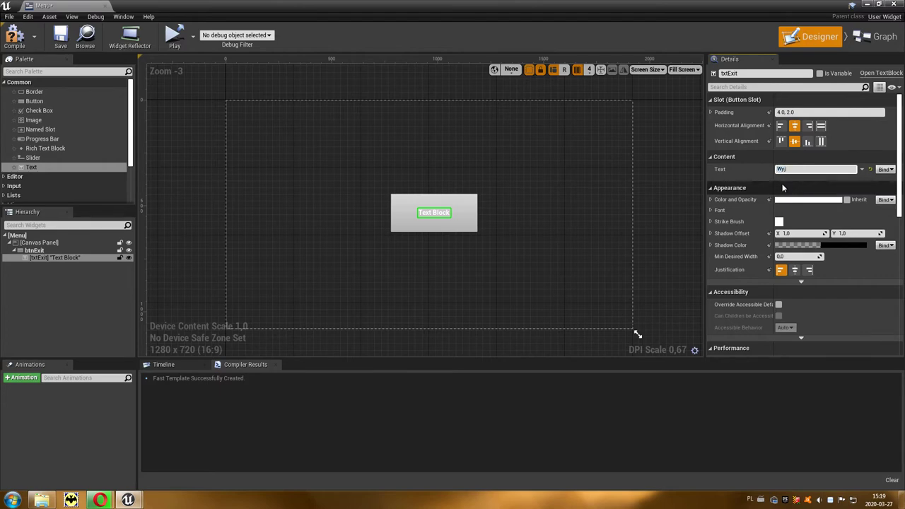
key("ctrl+alt+s")
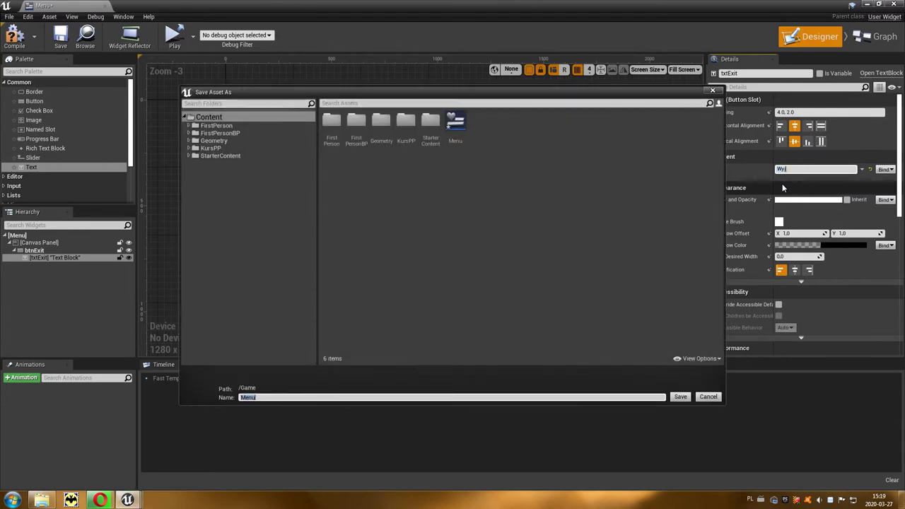
left_click(709, 398)
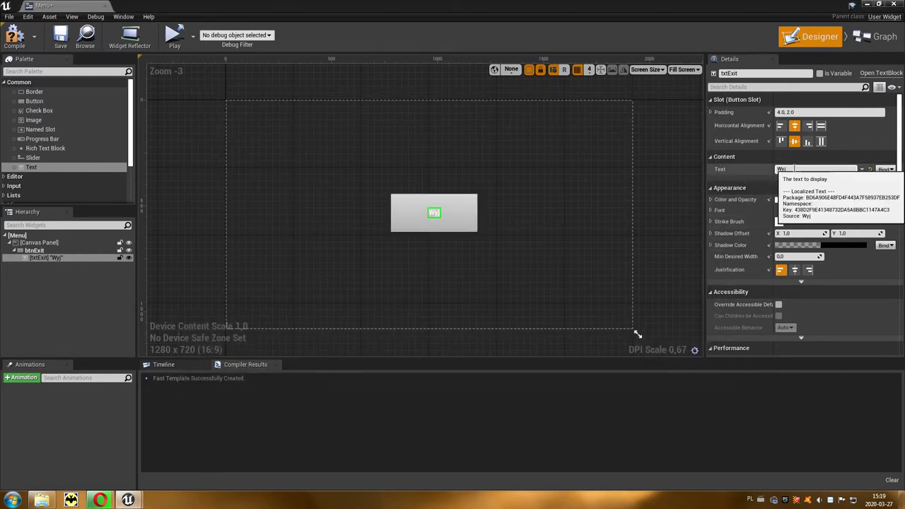
type("ście")
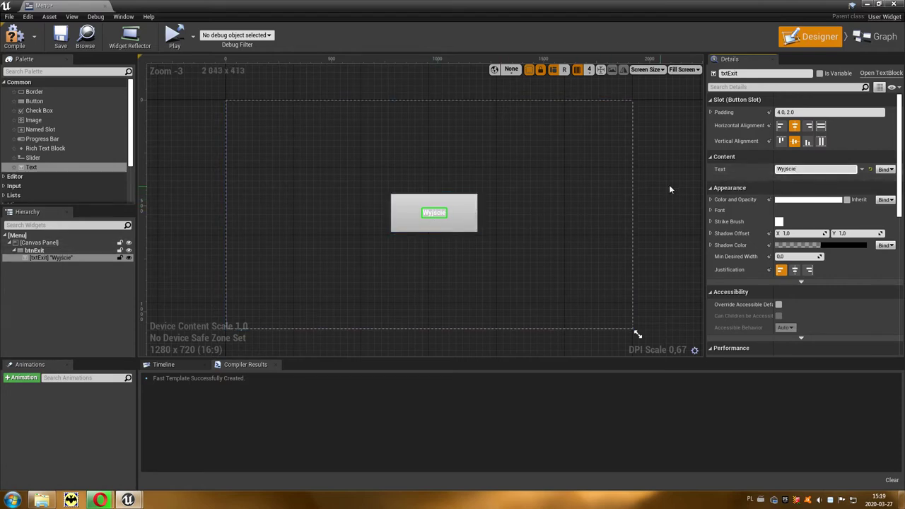
left_click(784, 201)
- Make the label text black and set its font size to 48
left_click_drag(717, 251, 715, 327)
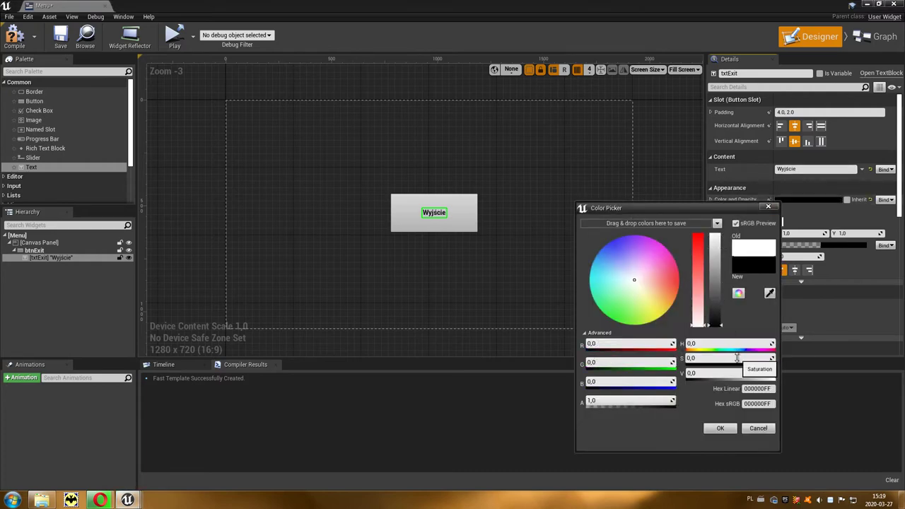
left_click(720, 429)
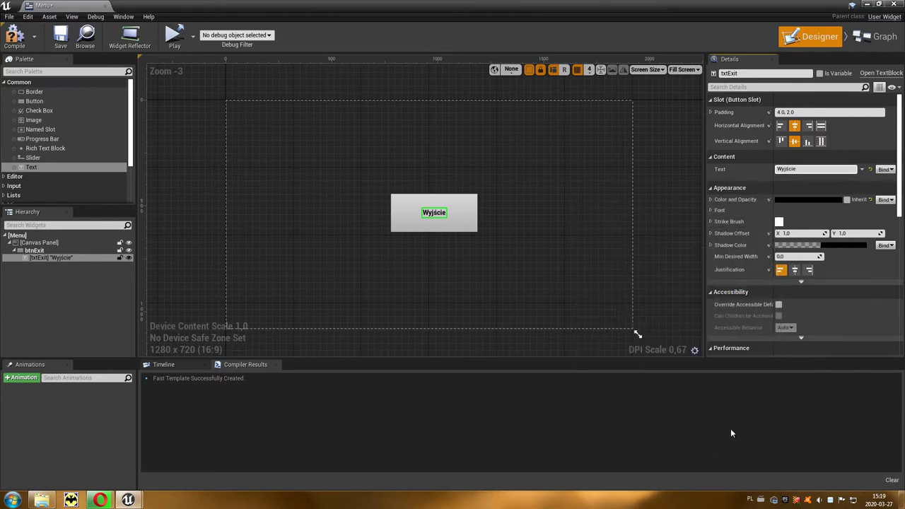
left_click(711, 211)
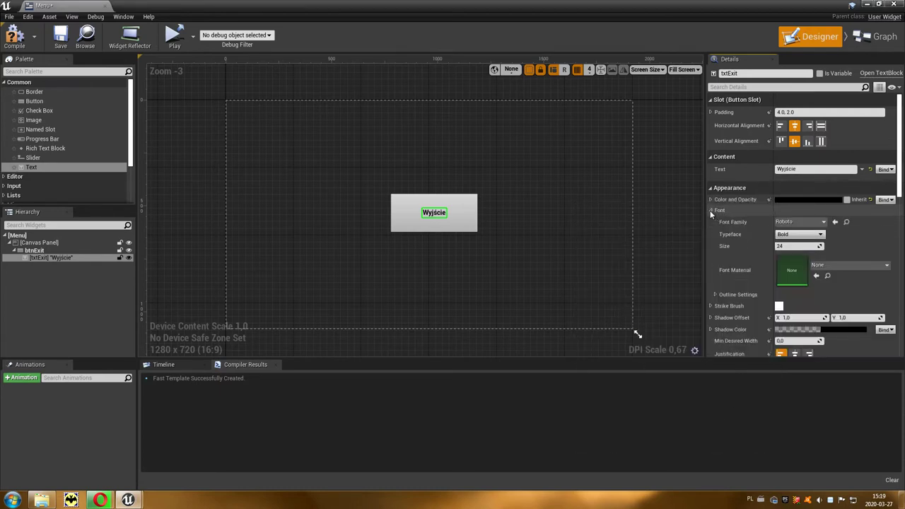
left_click(793, 246)
type("36")
key("Return")
type("8")
key("Return")
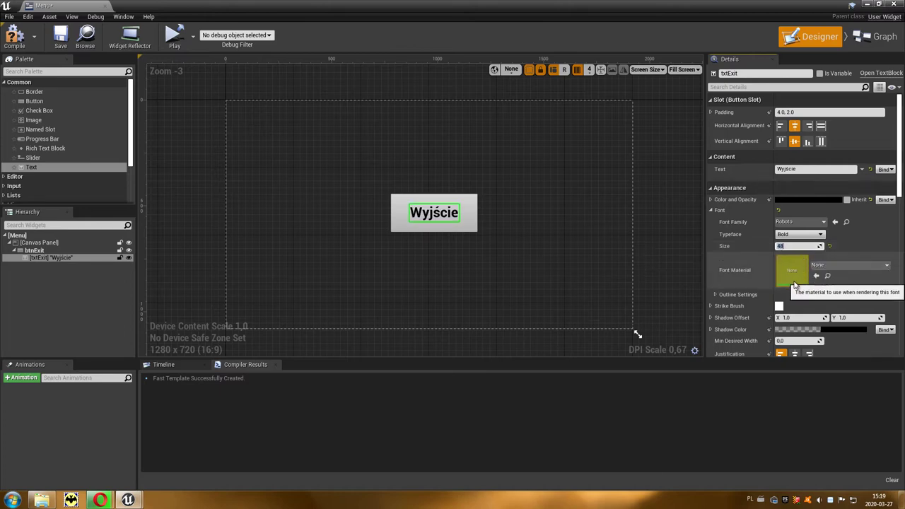
- Give the label an outline of size 3 and change its text colour to white
left_click(715, 295)
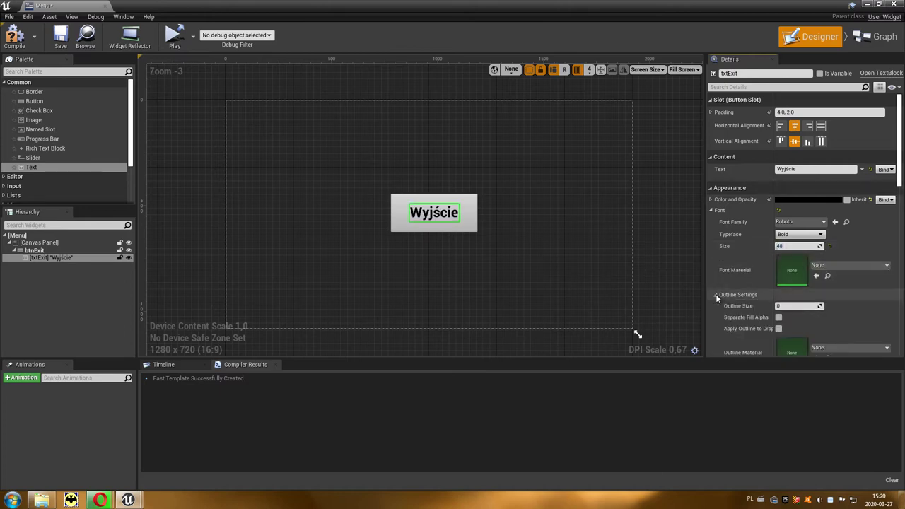
left_click(778, 306)
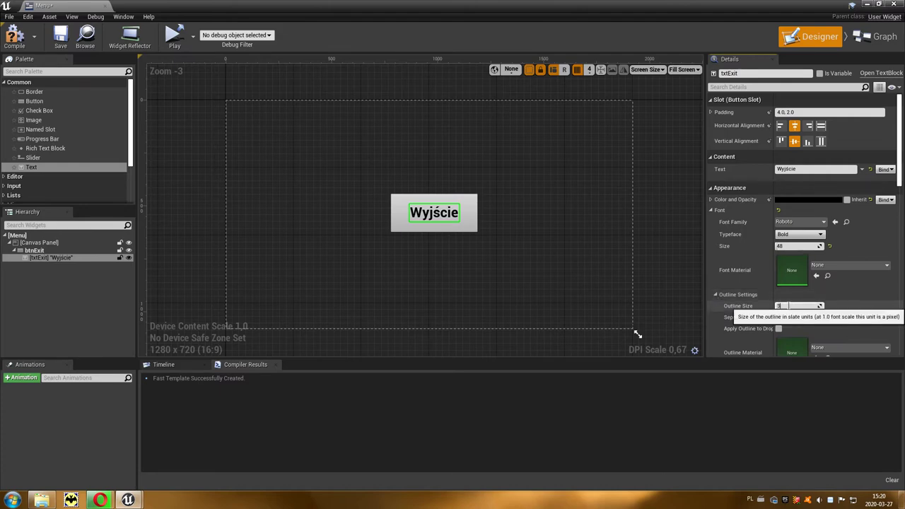
key("Return")
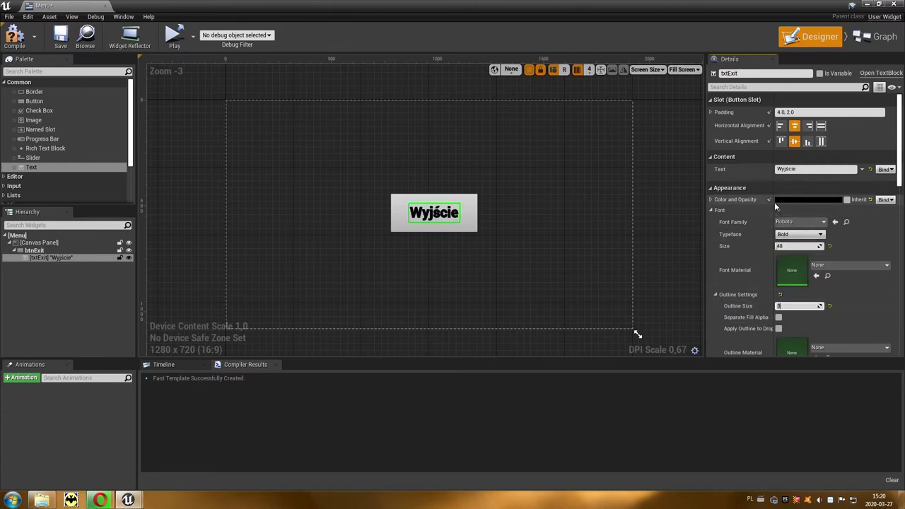
left_click(799, 200)
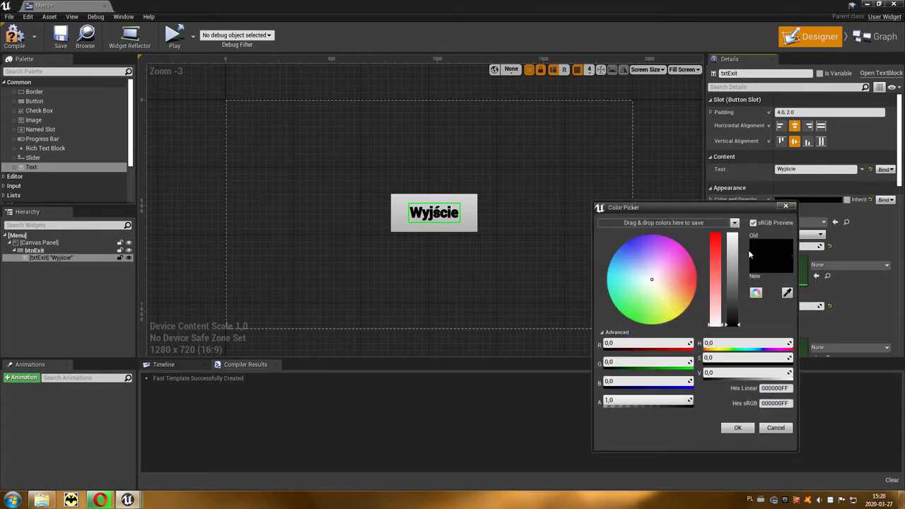
left_click_drag(735, 294, 736, 227)
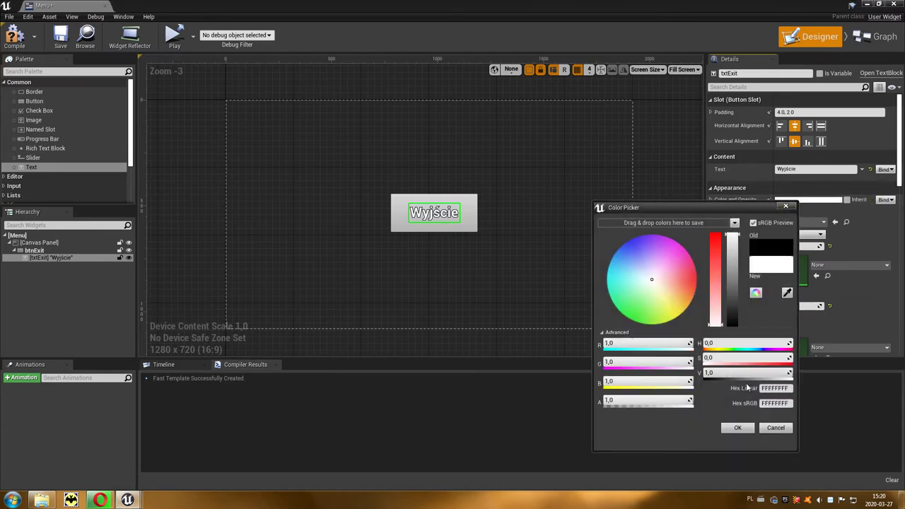
left_click(741, 430)
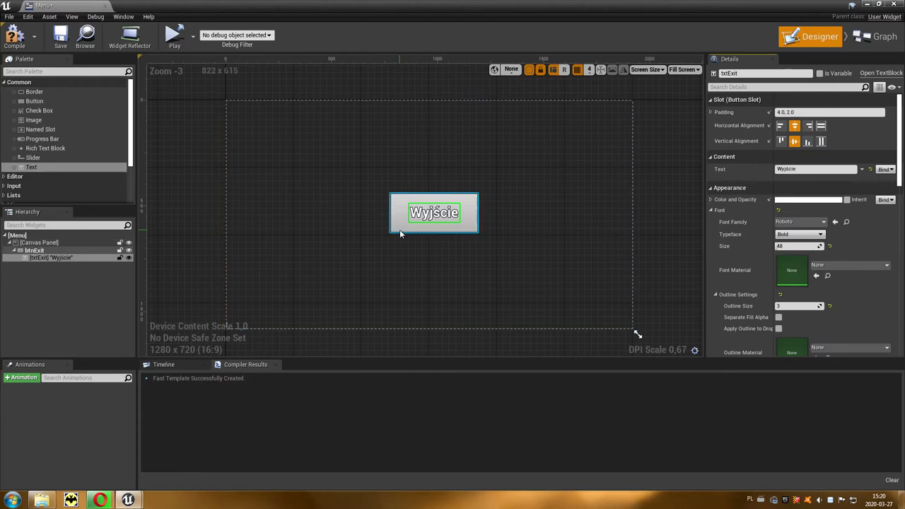
- Clear the widget selection and select the btnExit button
left_click(455, 249)
left_click(457, 250)
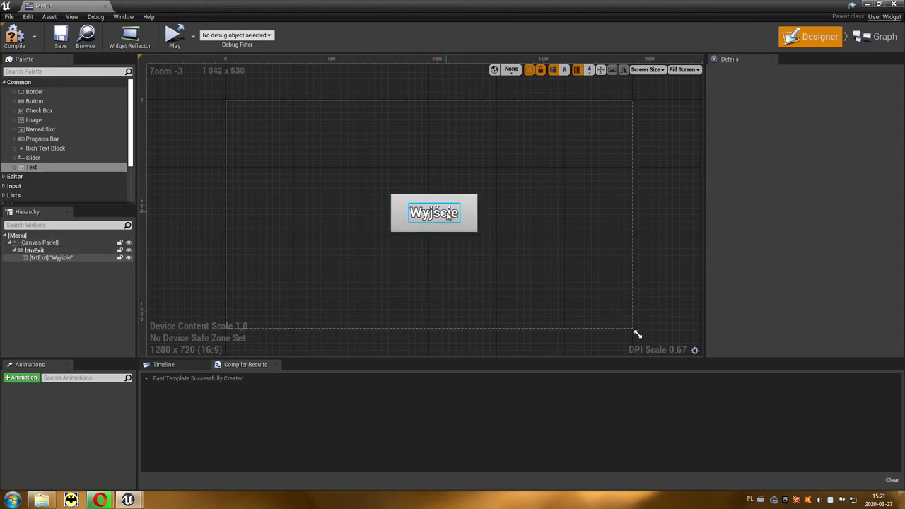
left_click(466, 222)
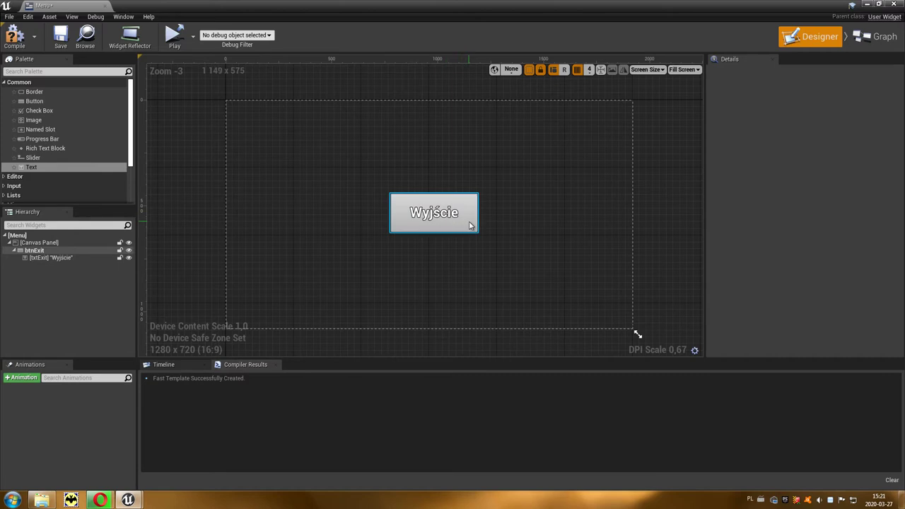
- Add an On Clicked (btnExit) event node from the Events section of btnExit's Details
left_click(470, 225)
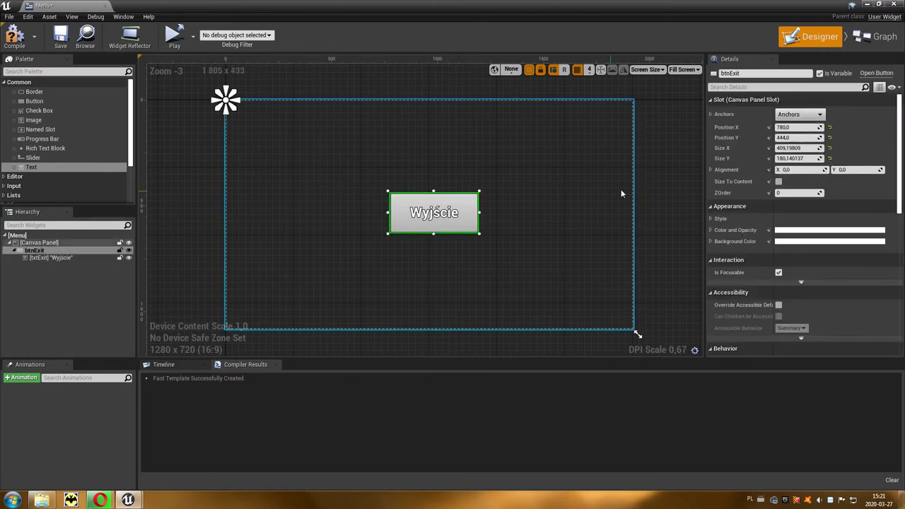
left_click_drag(901, 146, 900, 259)
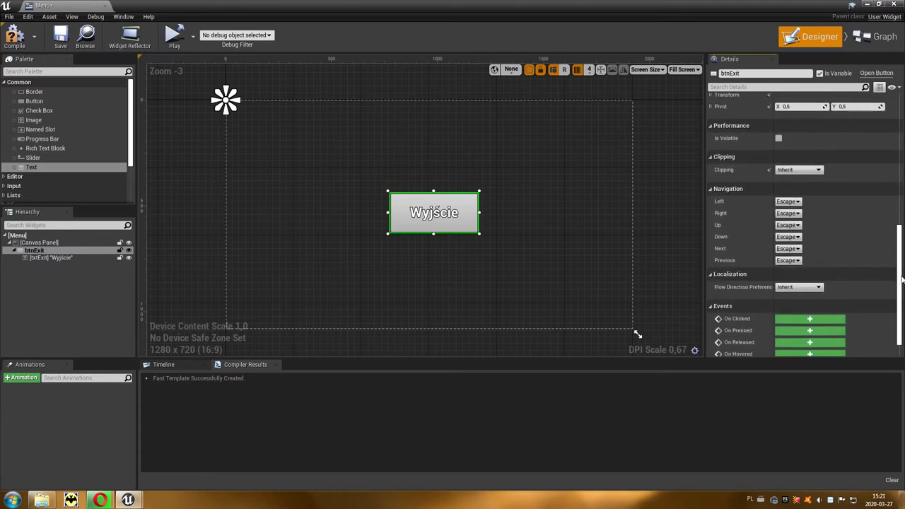
left_click_drag(900, 268, 900, 296)
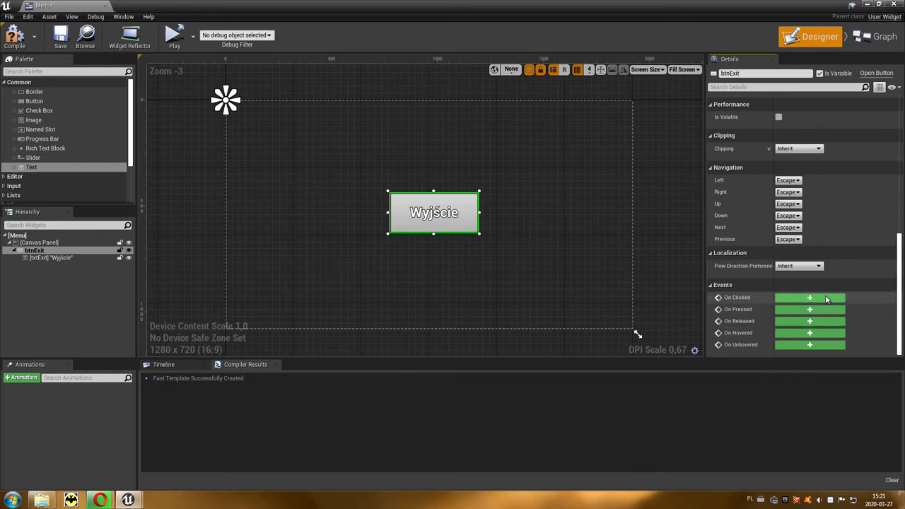
left_click(825, 298)
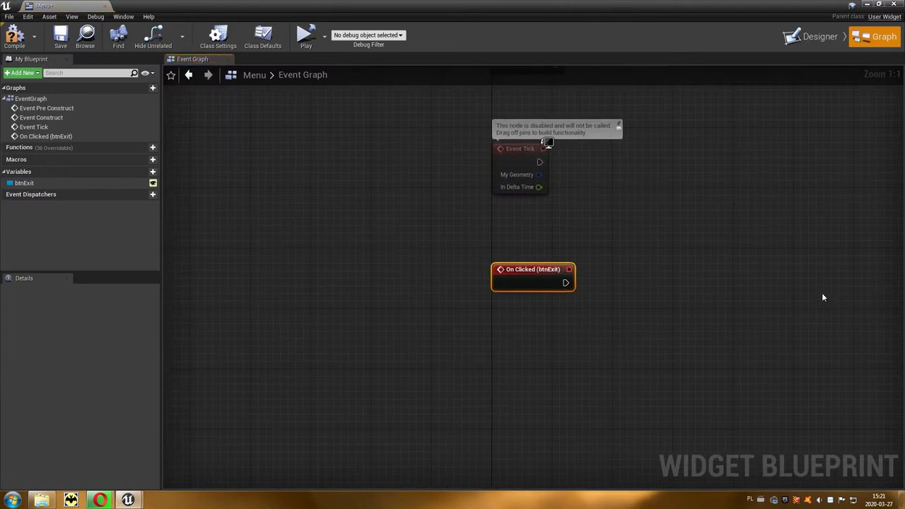
- Wire a Quit Game node after On Clicked (btnExit), then close the Menu widget editor
left_click(813, 42)
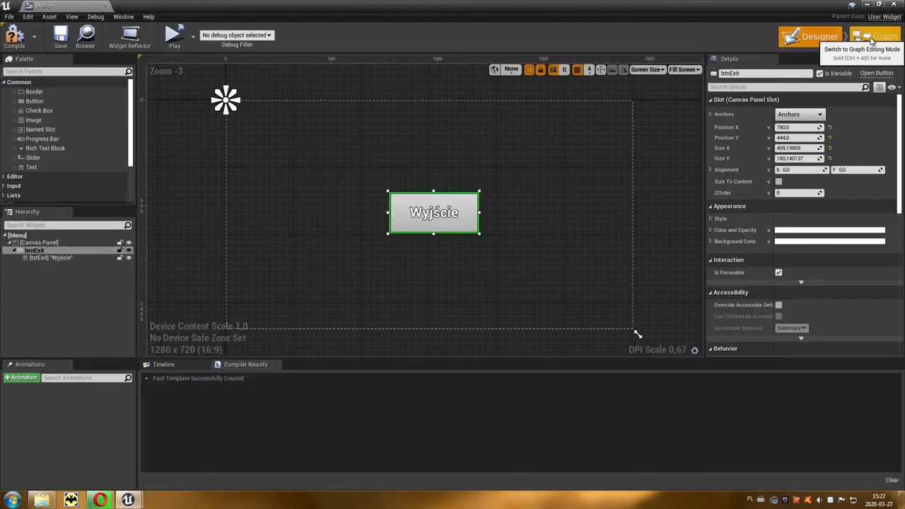
left_click(873, 40)
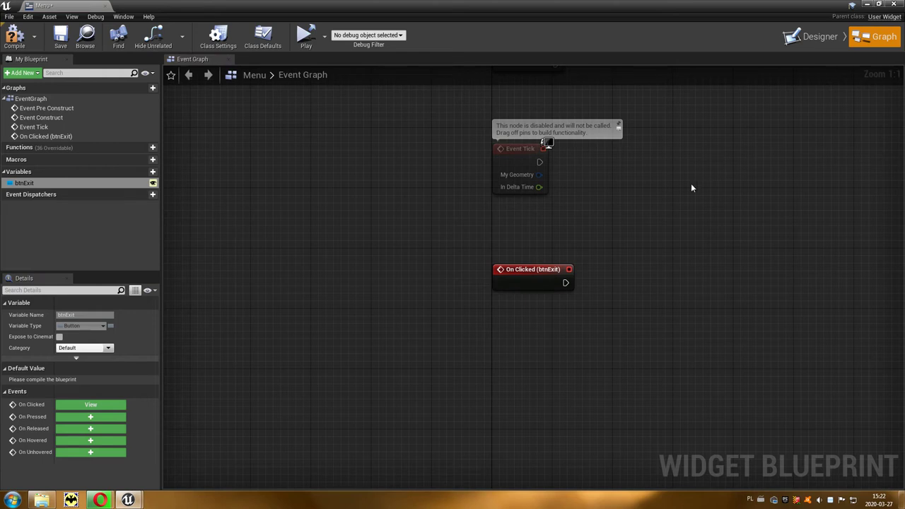
left_click_drag(564, 283, 631, 282)
type("quit")
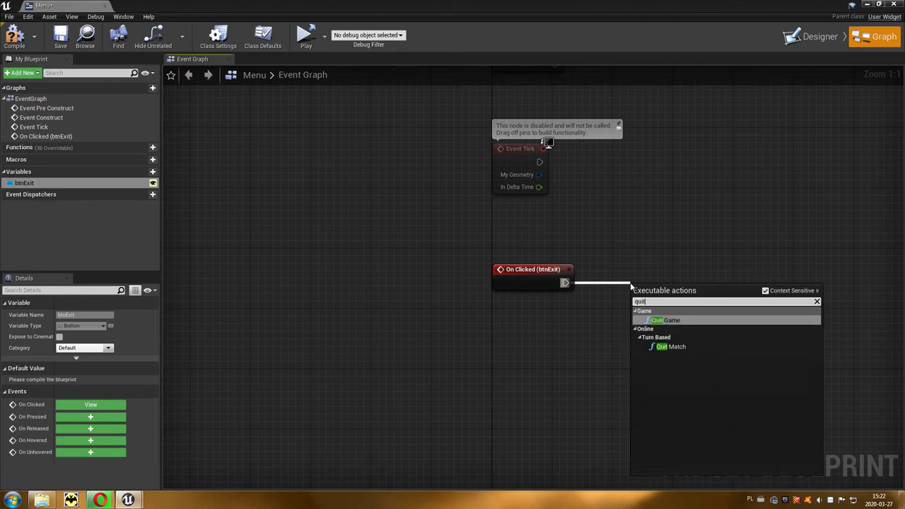
left_click(671, 321)
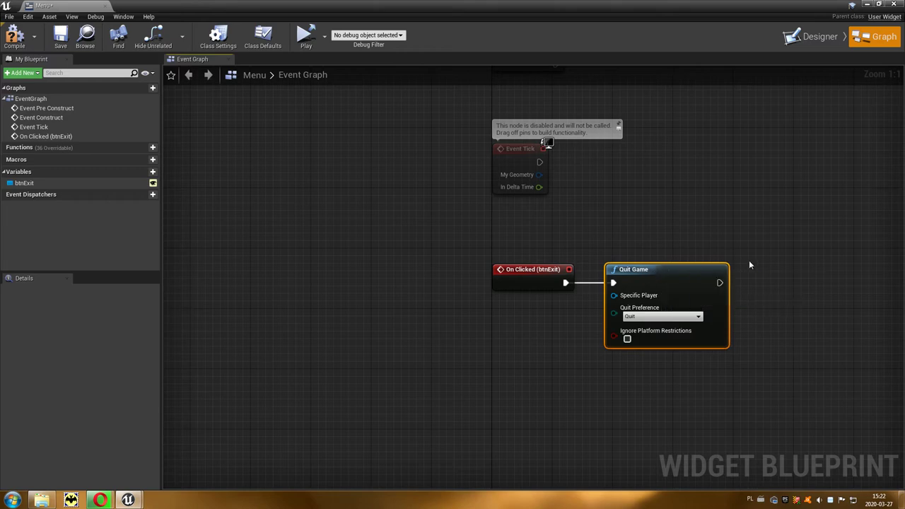
left_click(808, 41)
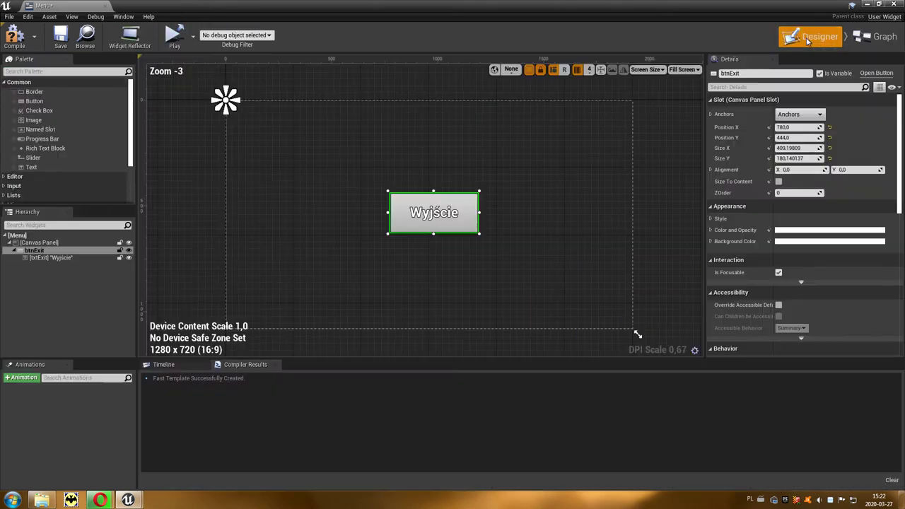
left_click(895, 6)
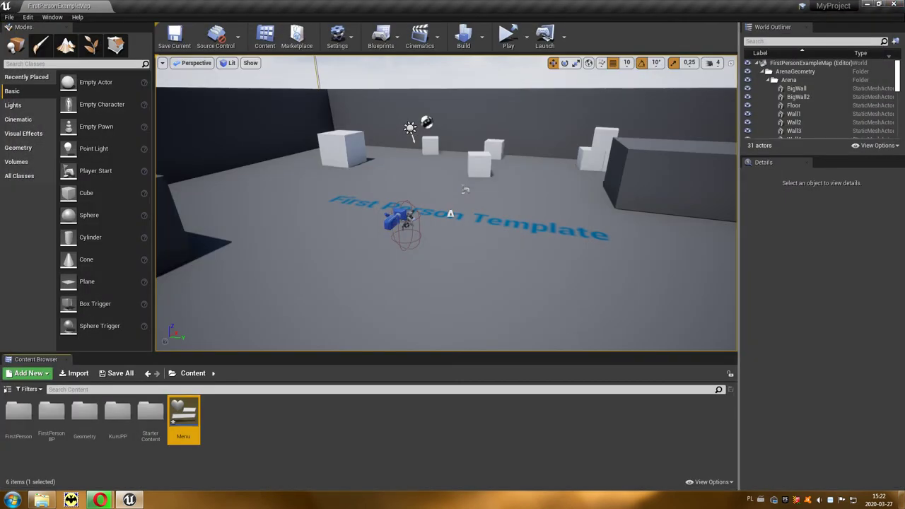
- Open FirstPersonExampleMap's Level Blueprint from the Blueprints toolbar dropdown
left_click(333, 444)
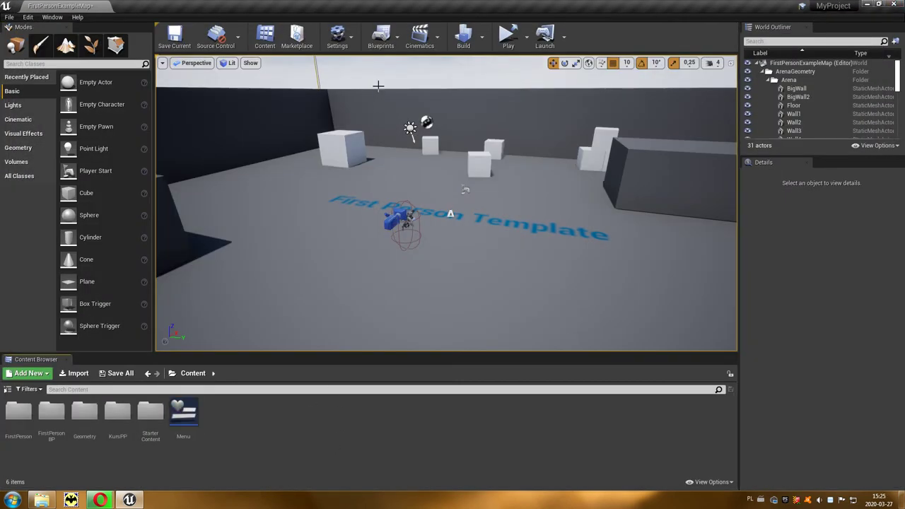
left_click(387, 44)
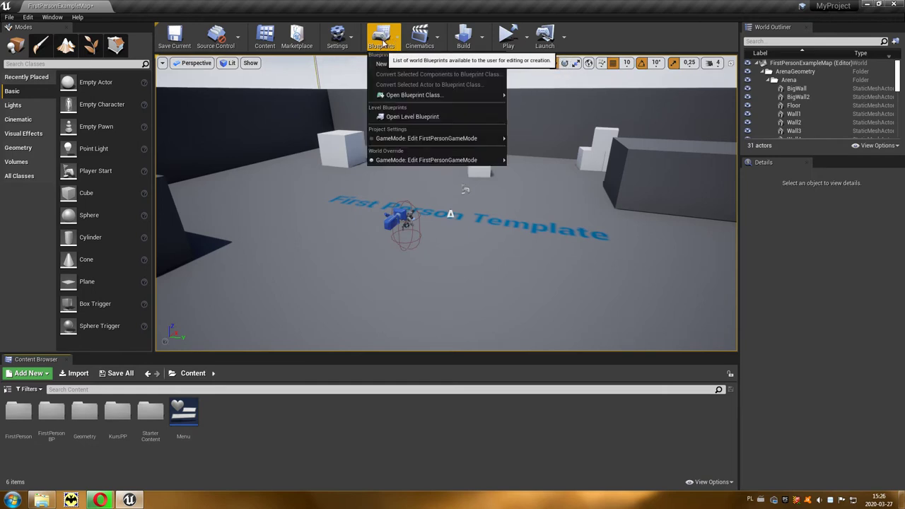
left_click(449, 119)
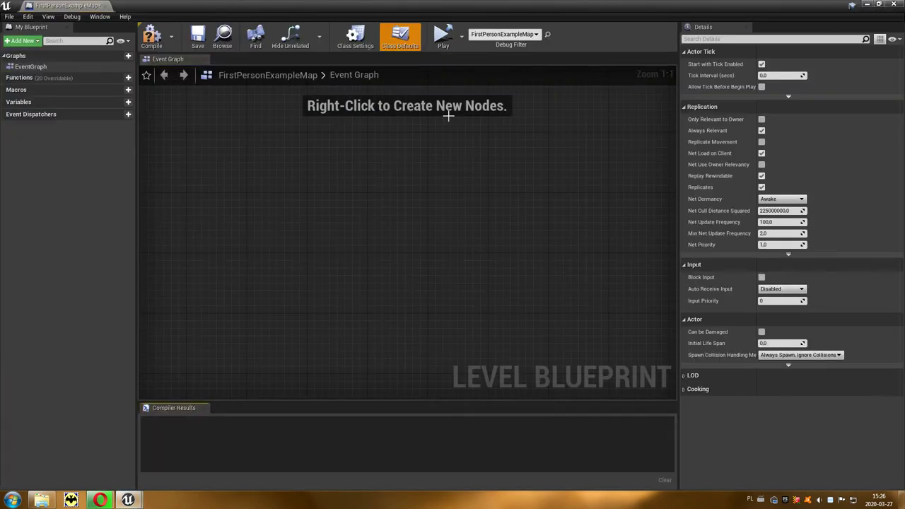
- Add an Escape key event node to the level blueprint graph
right_click(260, 200)
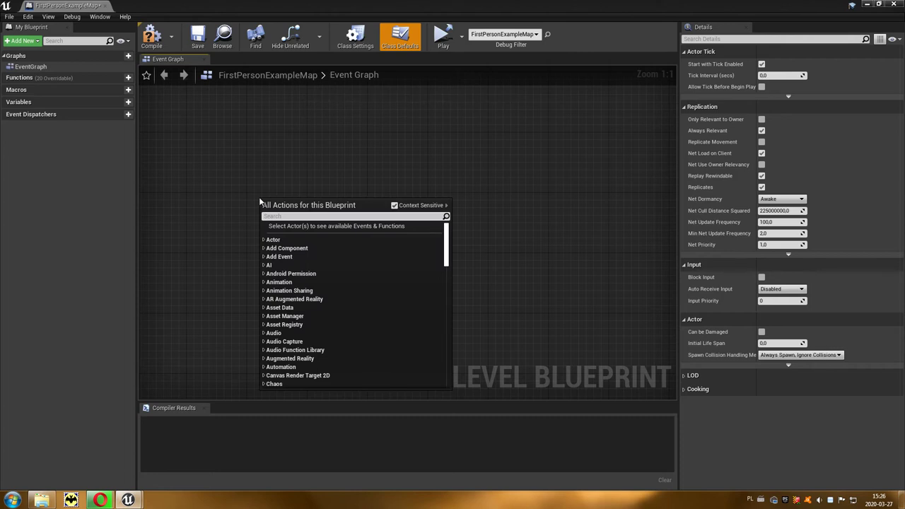
type("esc")
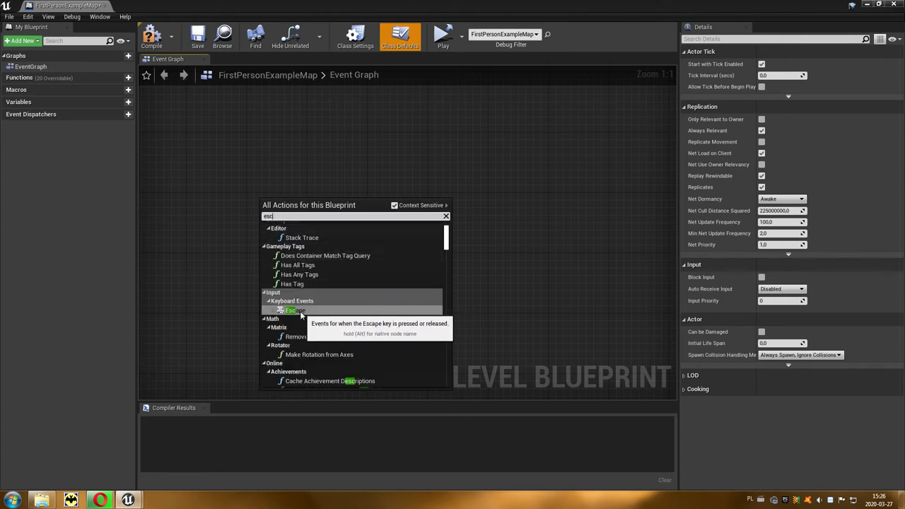
left_click(322, 311)
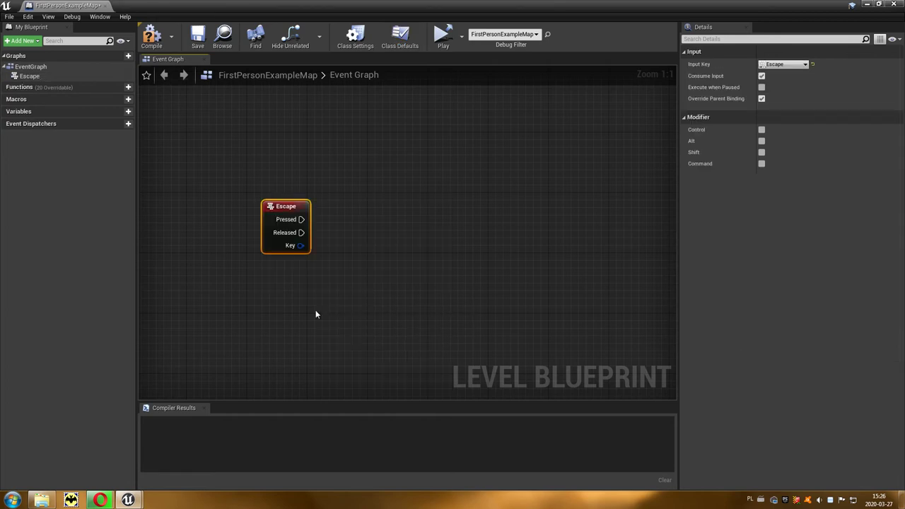
- Connect Escape's Pressed output to a new Create Widget node
left_click_drag(302, 220, 344, 223)
type("cre")
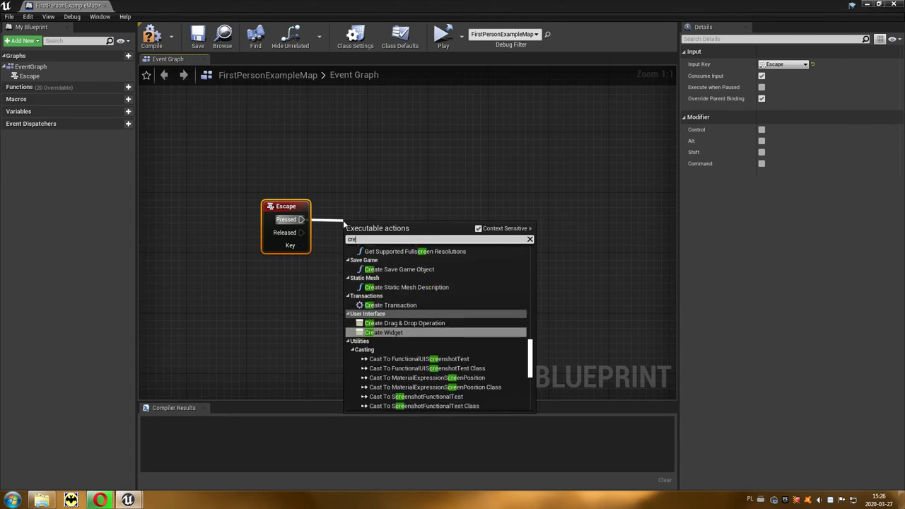
left_click(408, 333)
left_click_drag(413, 229, 413, 205)
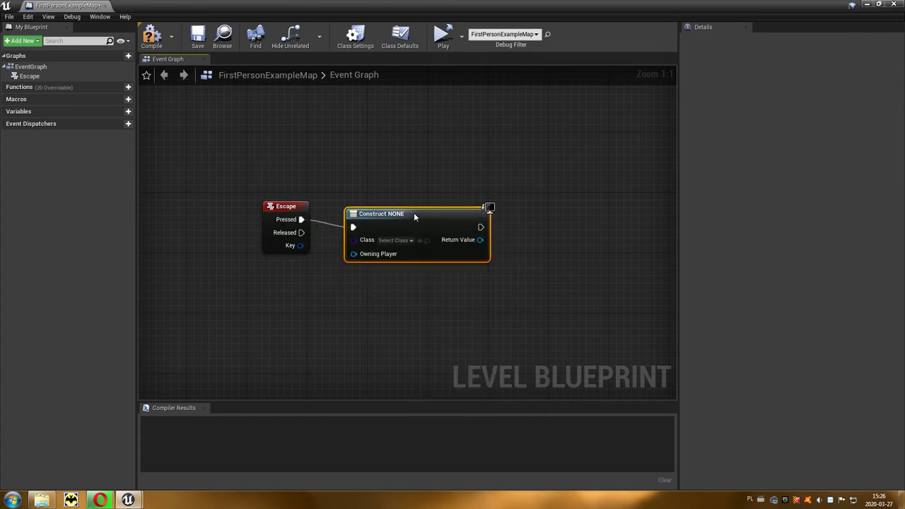
- Set the Create Widget node's Class to the Menu asset, making it Create Menu Widget
left_click(412, 234)
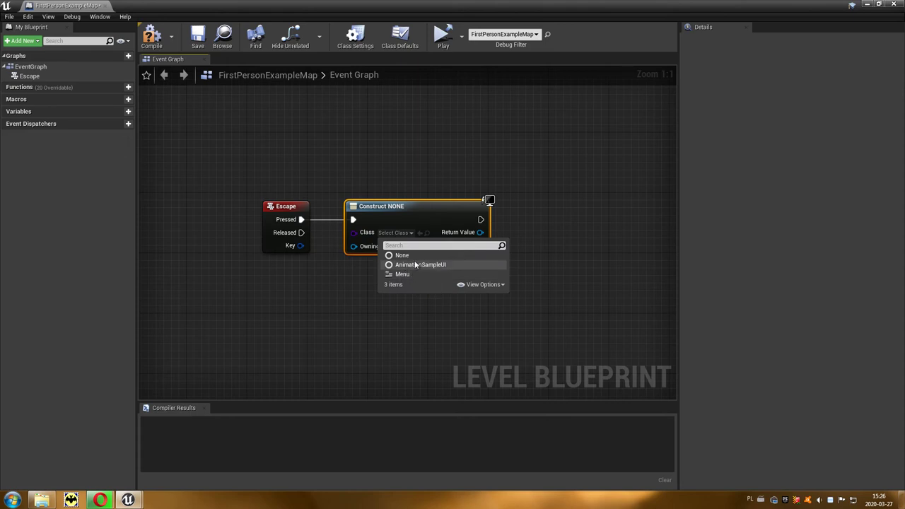
left_click(435, 82)
double_click(433, 5)
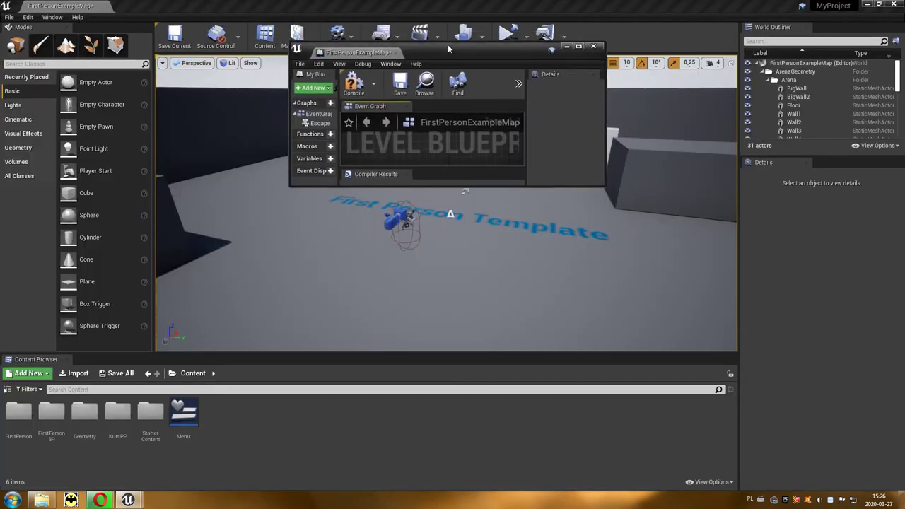
left_click(185, 414)
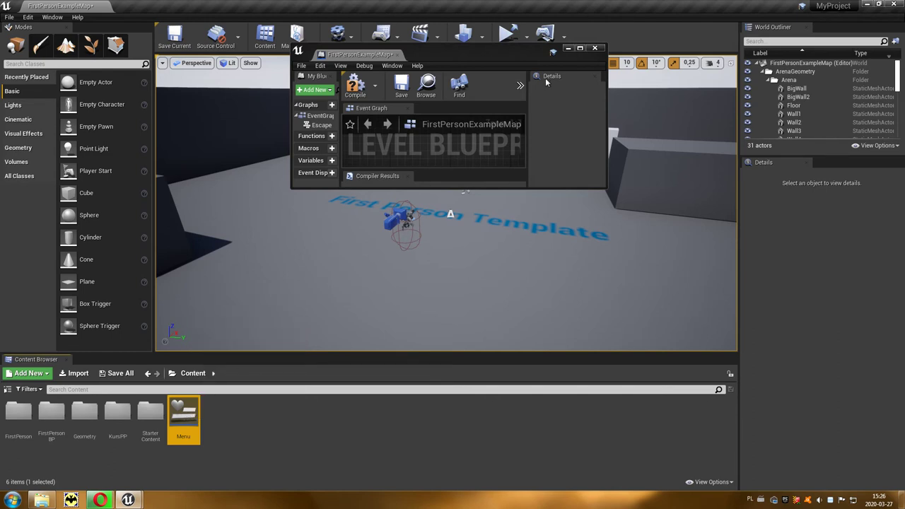
left_click(580, 49)
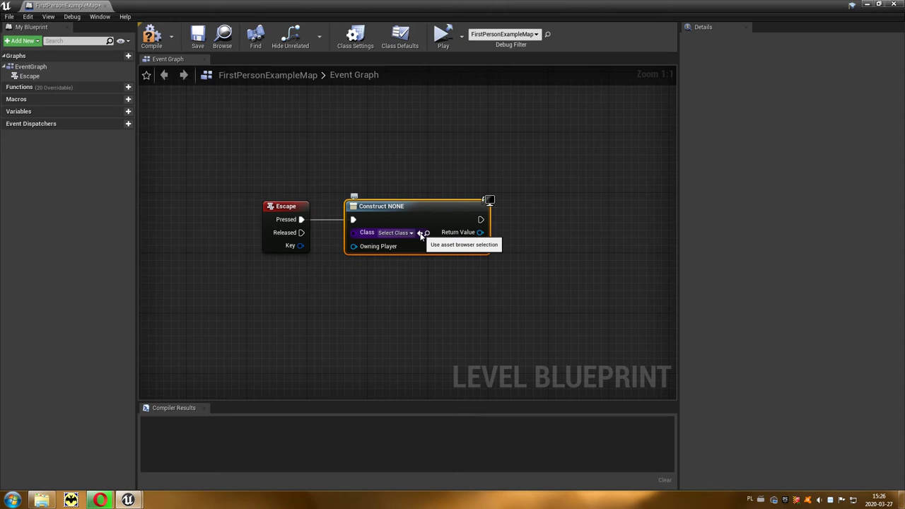
left_click(421, 234)
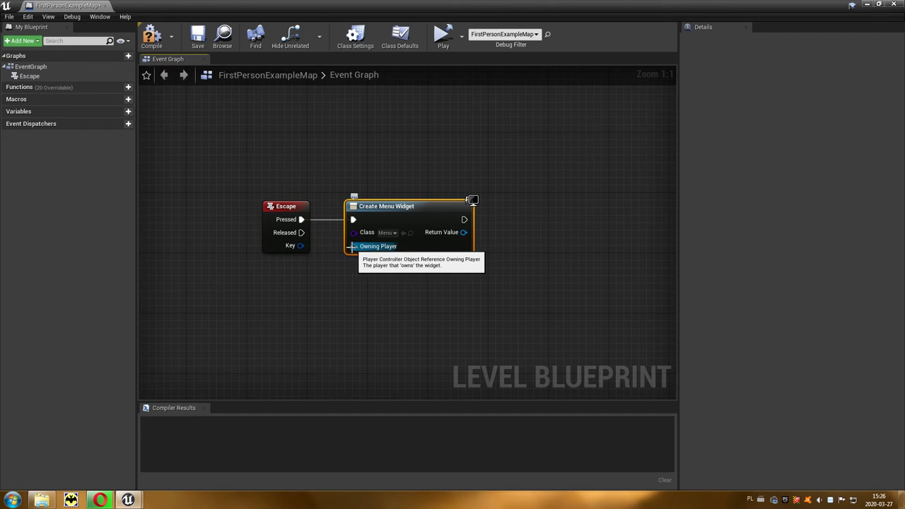
- Feed a Get Player Controller node into the widget's Owning Player pin
left_click_drag(378, 247, 344, 260)
left_click_drag(290, 286, 289, 286)
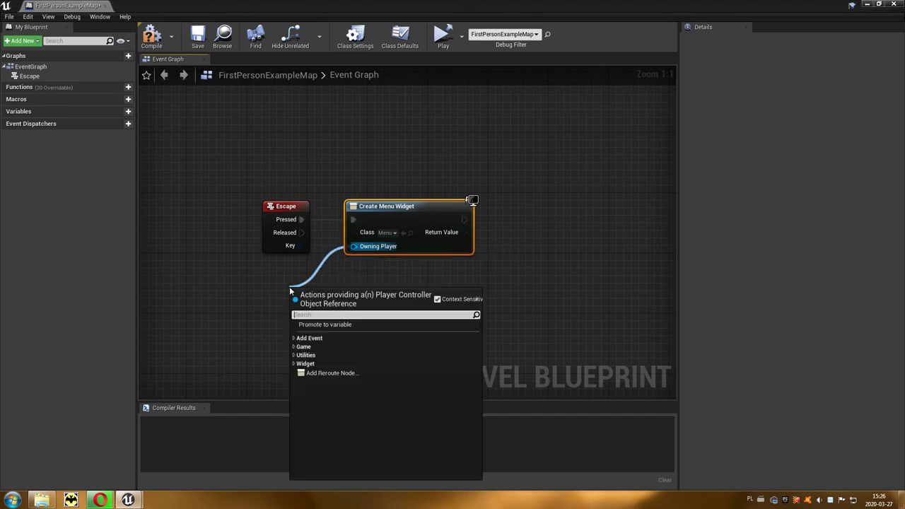
type("pla")
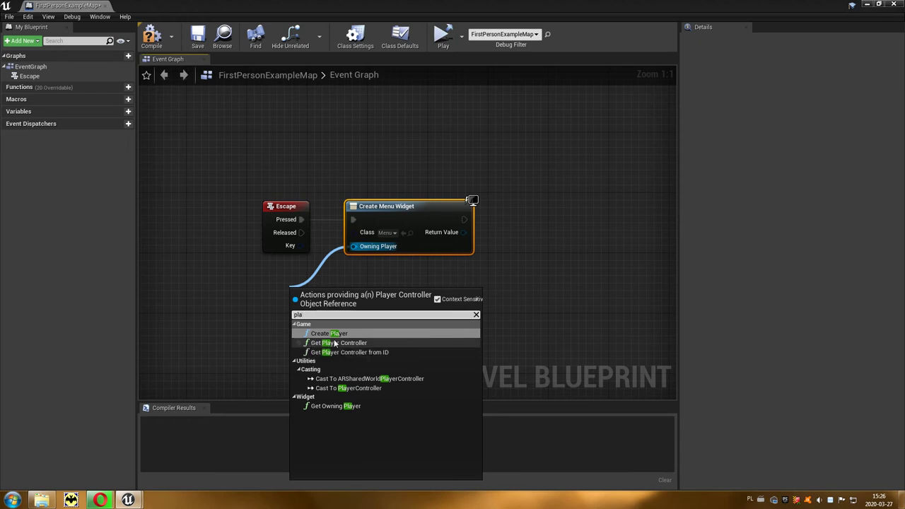
left_click(373, 343)
left_click_drag(374, 297, 274, 278)
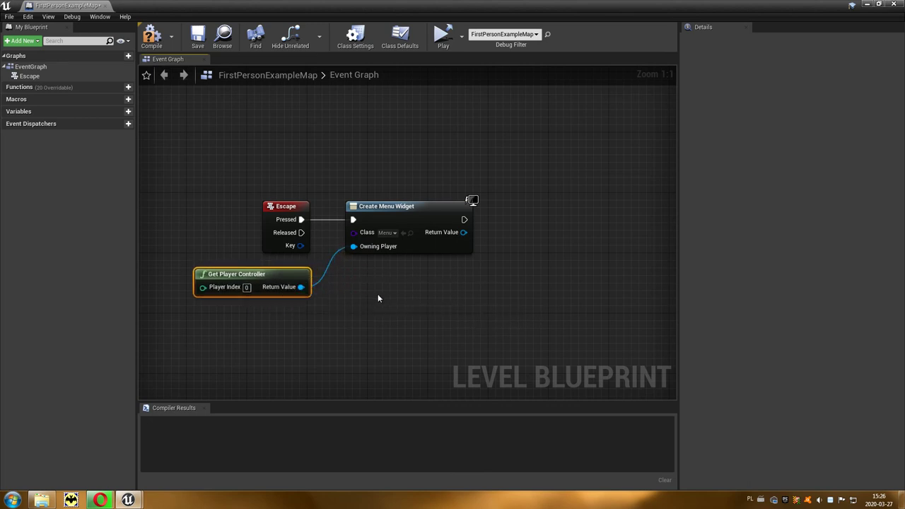
right_click_drag(427, 293, 384, 306)
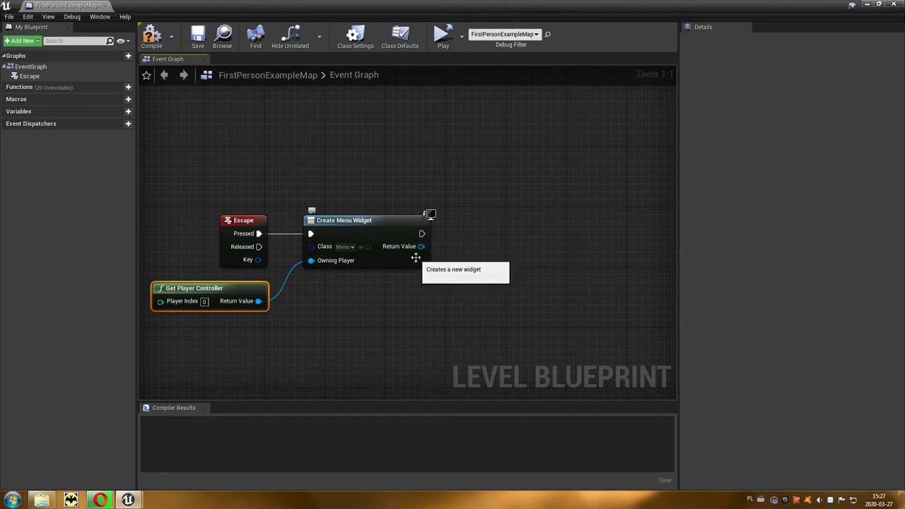
- Add an Add to Viewport node fed by Create Menu Widget's Return Value
left_click_drag(422, 247, 472, 251)
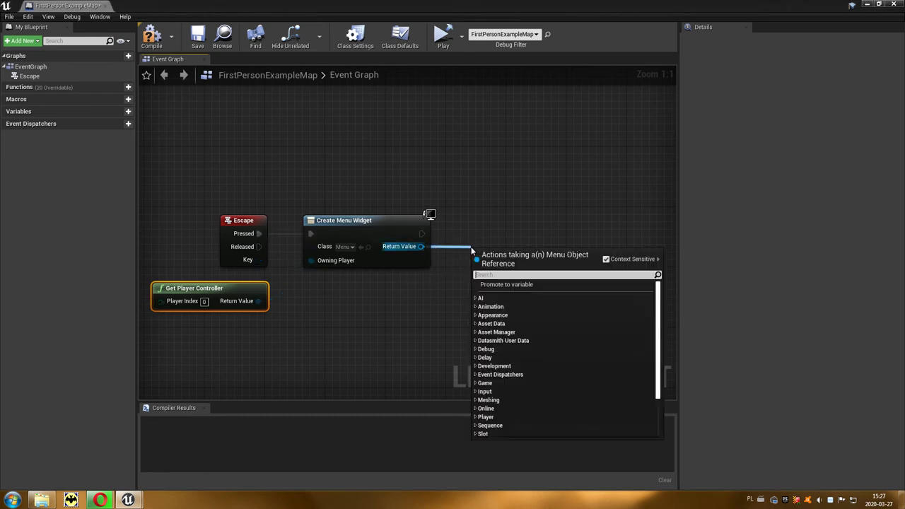
type("a")
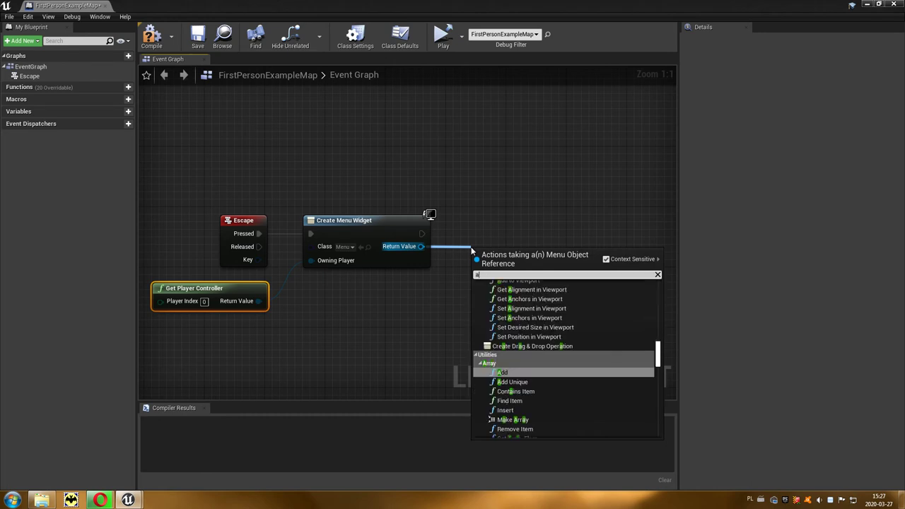
type("dd")
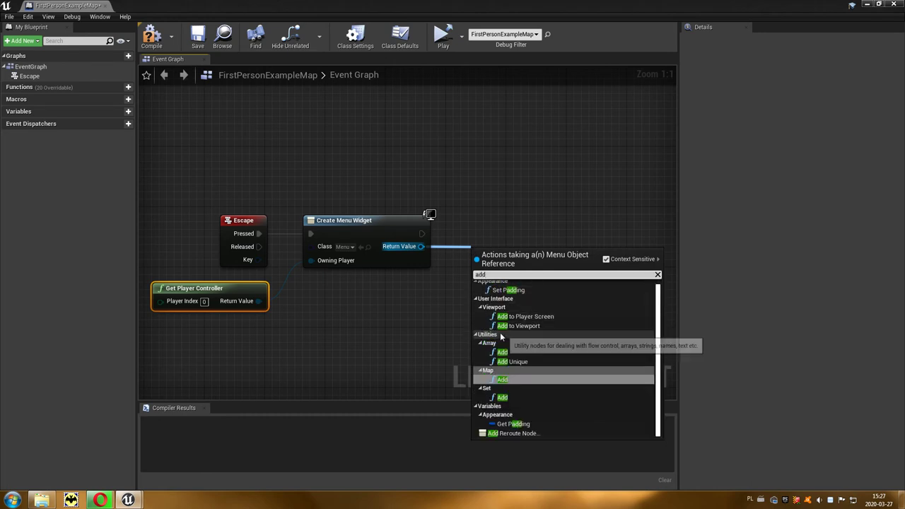
left_click(553, 326)
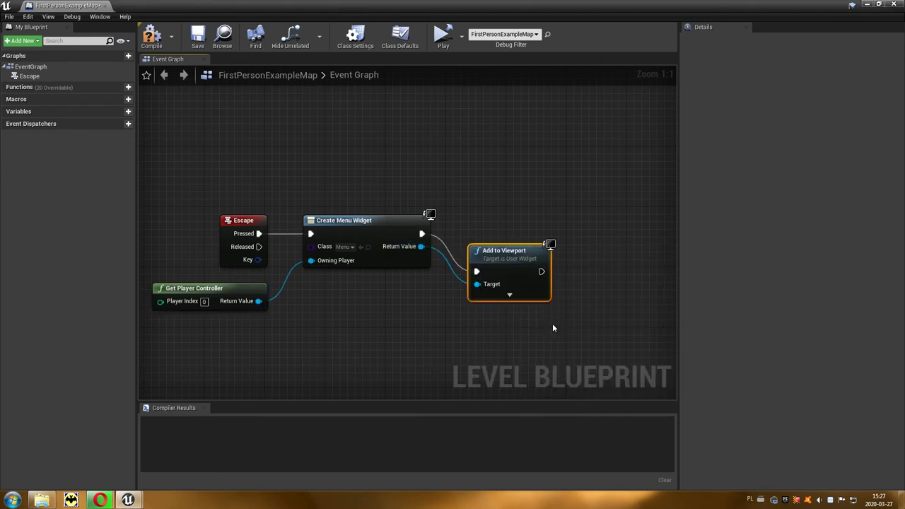
left_click_drag(487, 223, 487, 215)
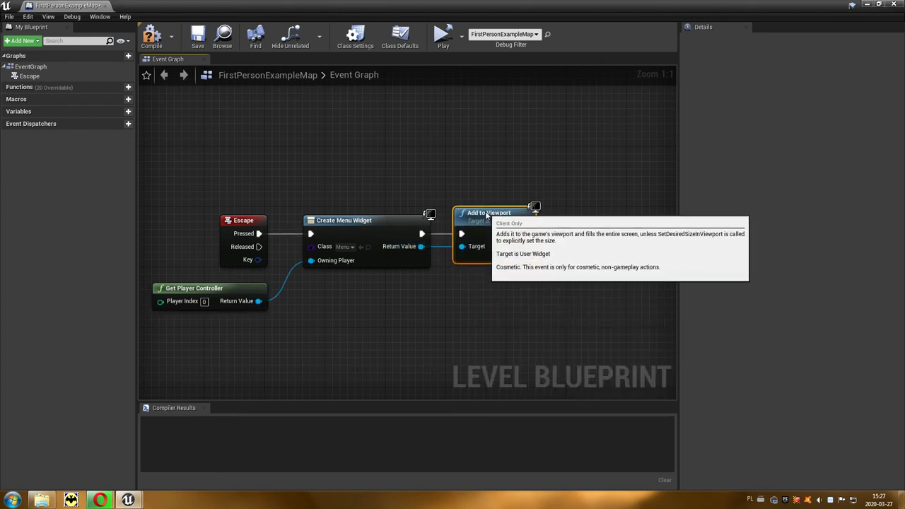
- Save the map, play the level and press Escape to confirm the Wyjście button appears, then close the game
left_click(442, 45)
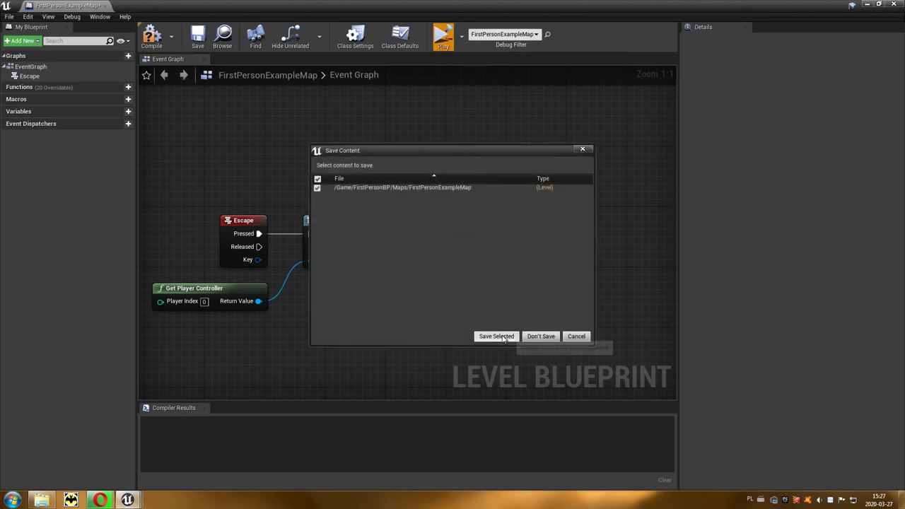
left_click(501, 336)
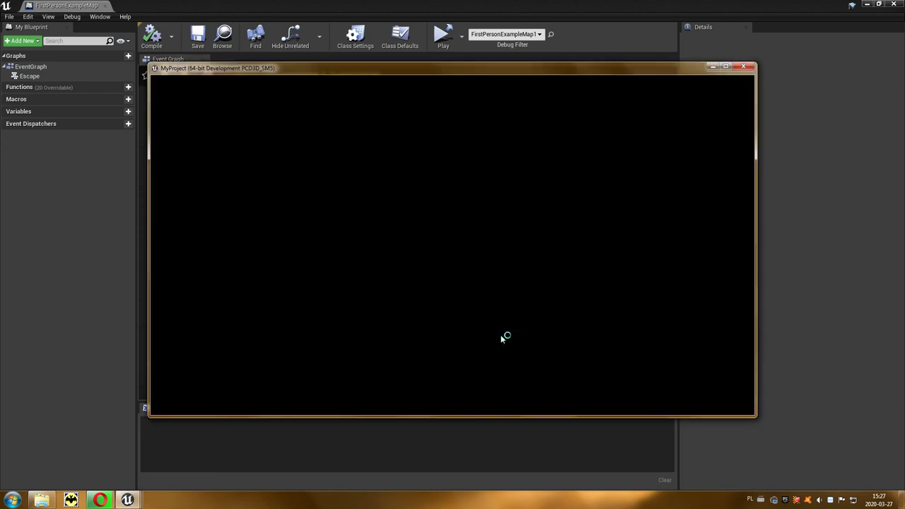
key("Escape")
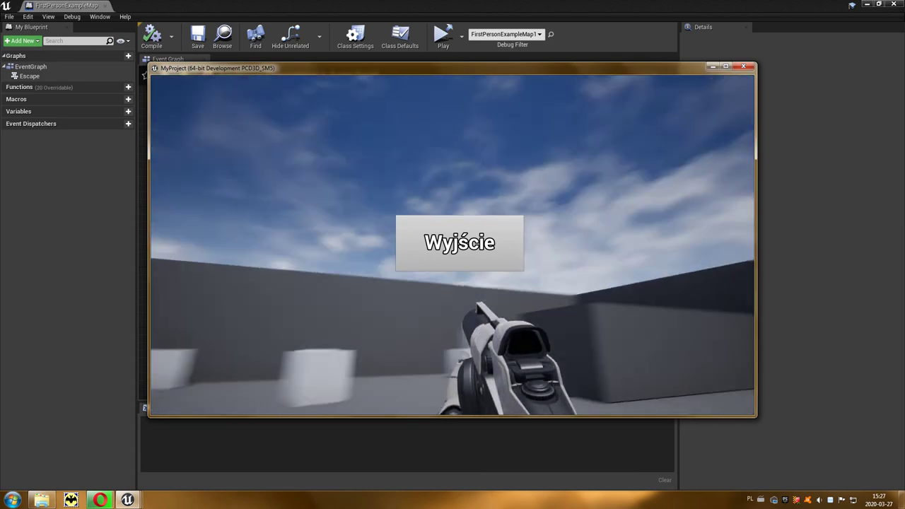
left_click(483, 228)
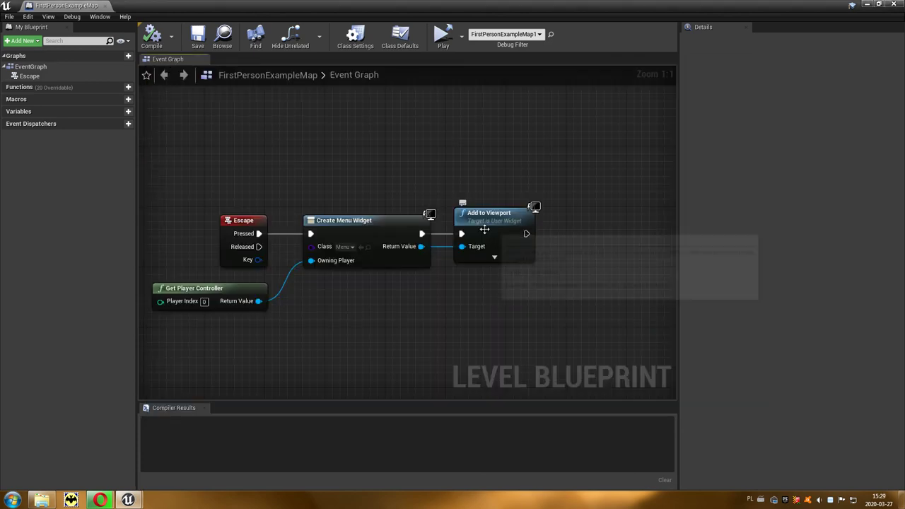
- Add a Set Input Mode UI Only node after Add to Viewport
left_click_drag(524, 234, 561, 239)
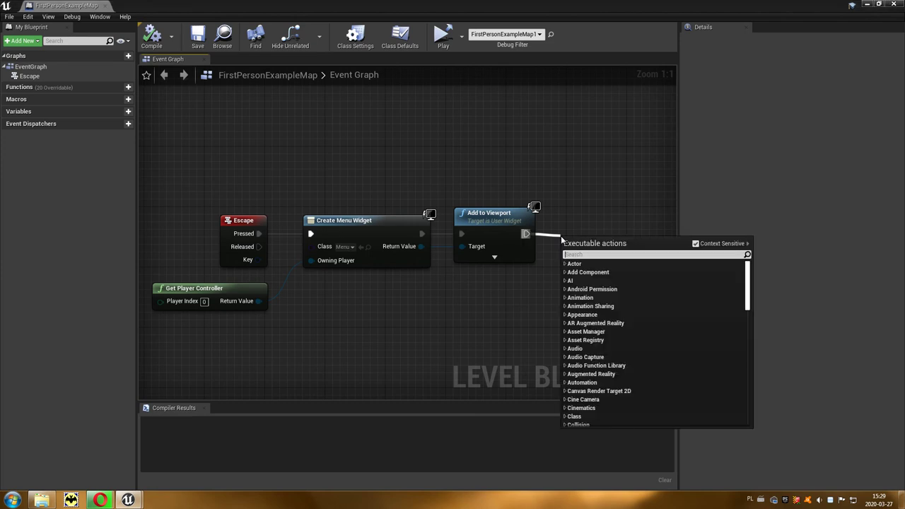
type("input")
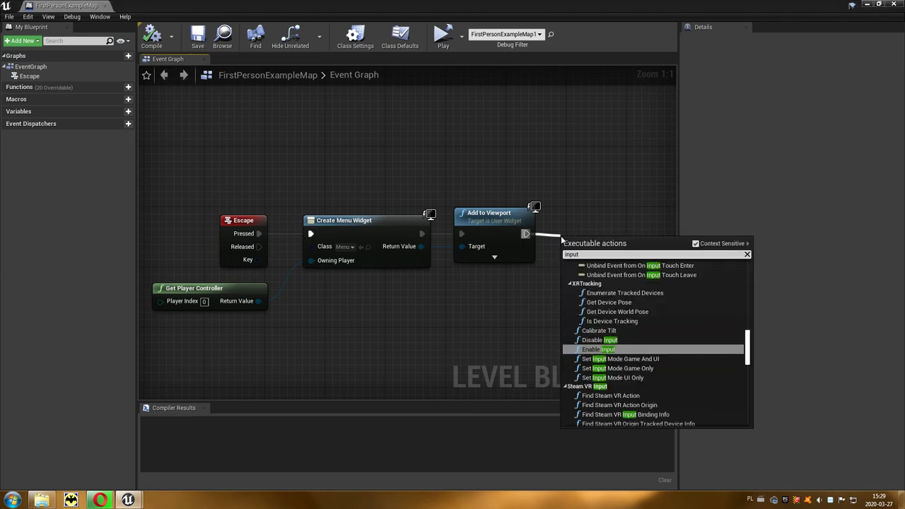
type(" mode")
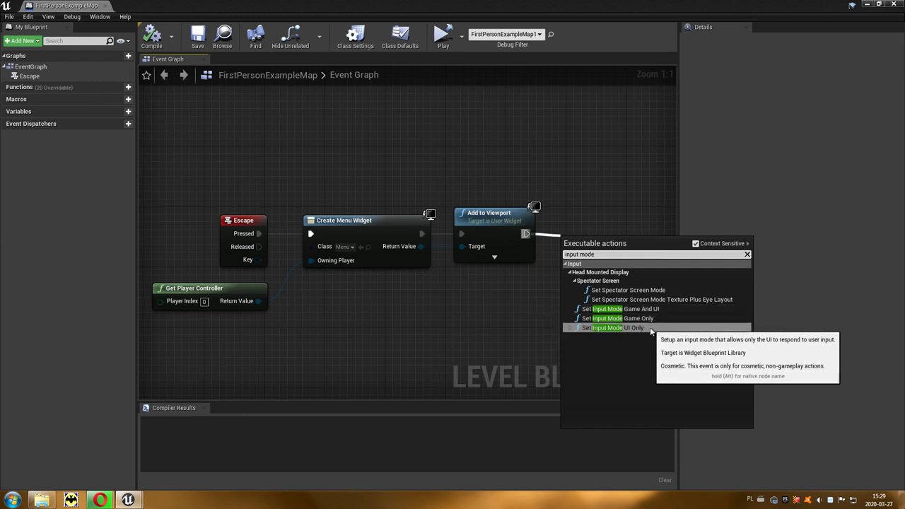
left_click(650, 327)
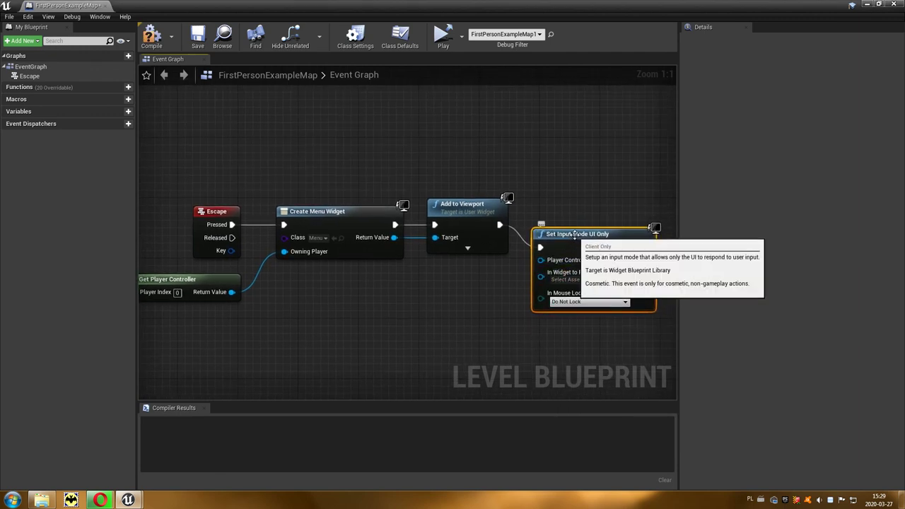
- Wire the created menu widget into In Widget to Focus and Get Player Controller into Player Controller
left_click_drag(540, 276, 424, 254)
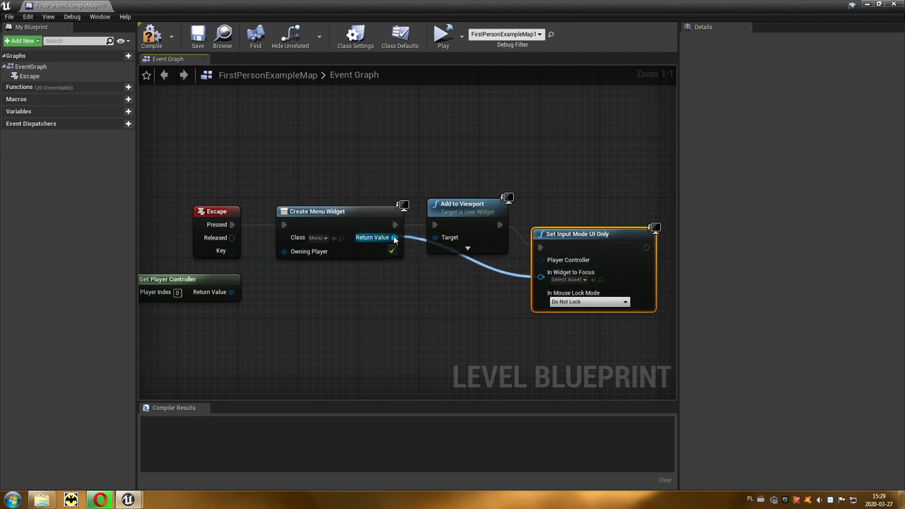
left_click_drag(394, 240, 393, 238)
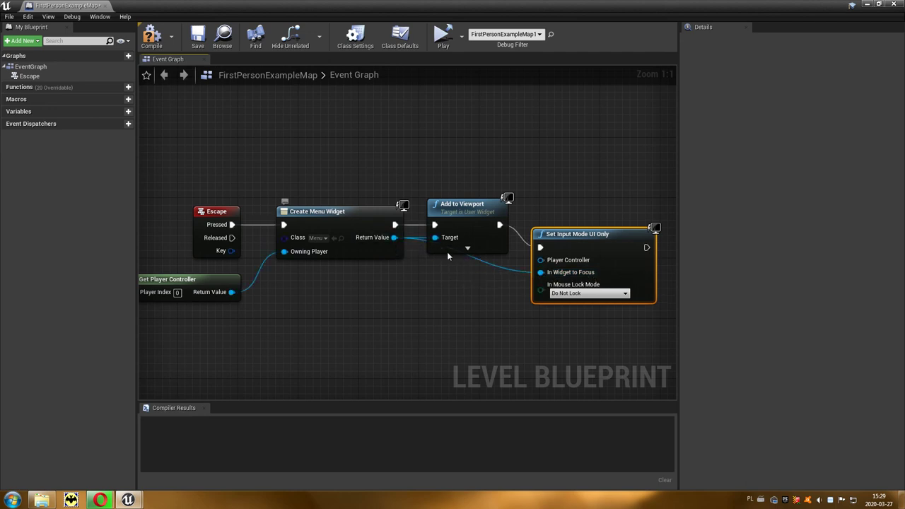
left_click_drag(539, 263, 231, 296)
right_click_drag(395, 338, 362, 340)
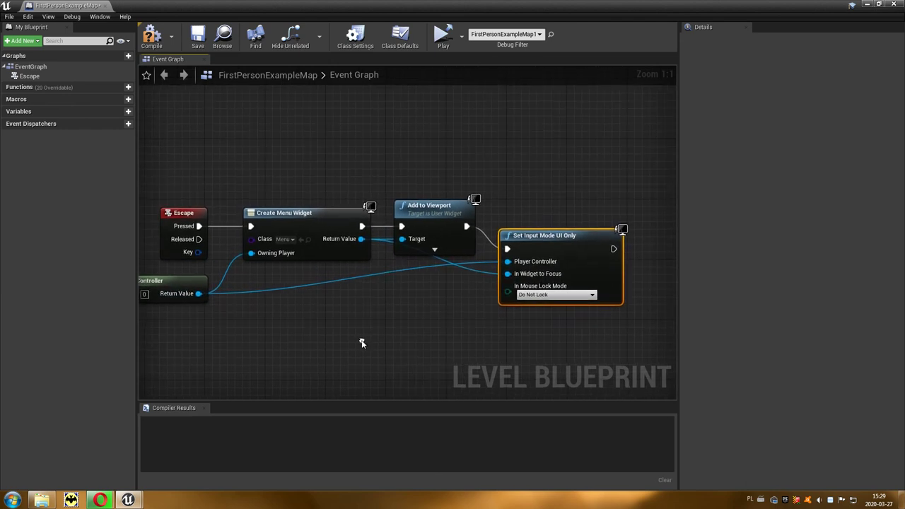
left_click_drag(557, 242, 557, 215)
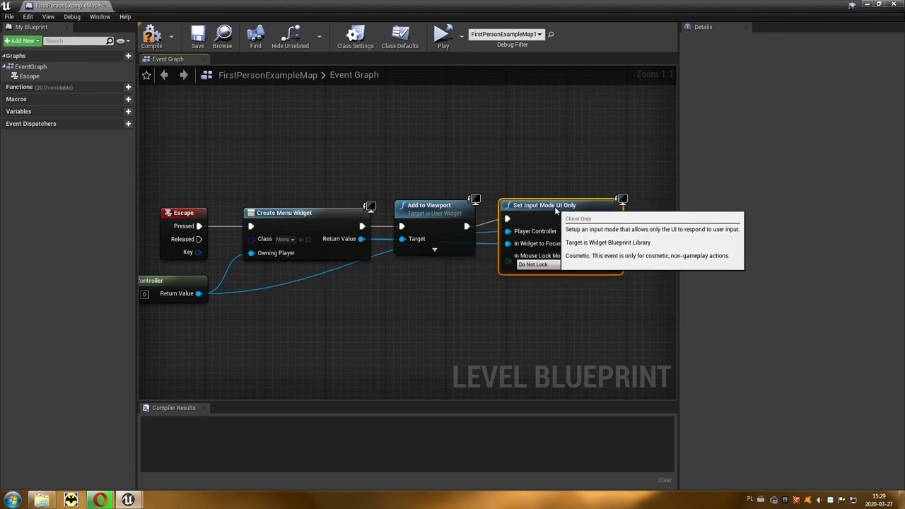
mouse_move(538, 308)
right_mouse_down()
mouse_move(407, 315)
mouse_move(518, 310)
right_mouse_up()
left_click_drag(198, 291, 352, 314)
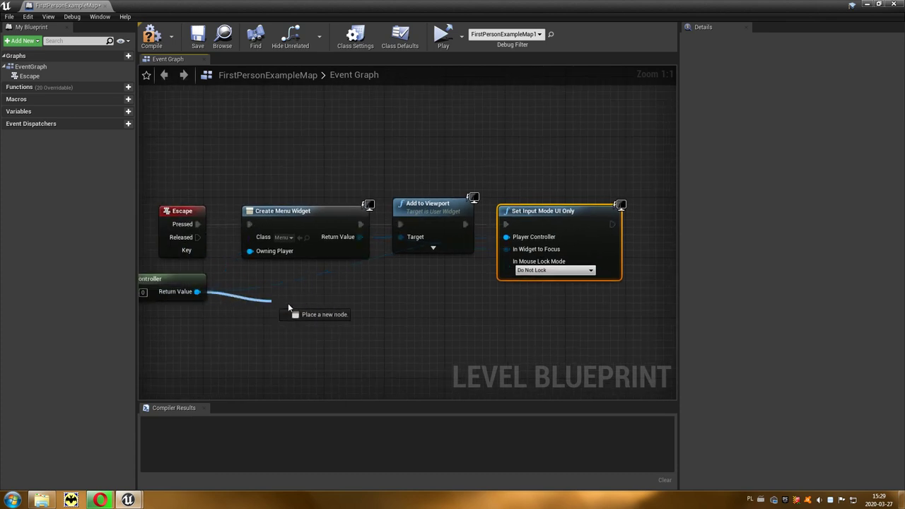
- Add a ticked Set Show Mouse Cursor node on the player controller, chained after Set Input Mode UI Only
type("show")
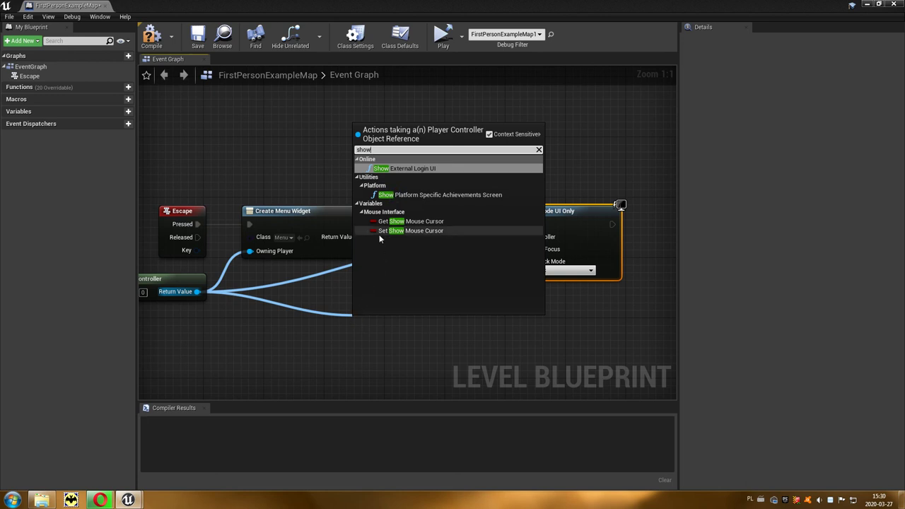
left_click(448, 230)
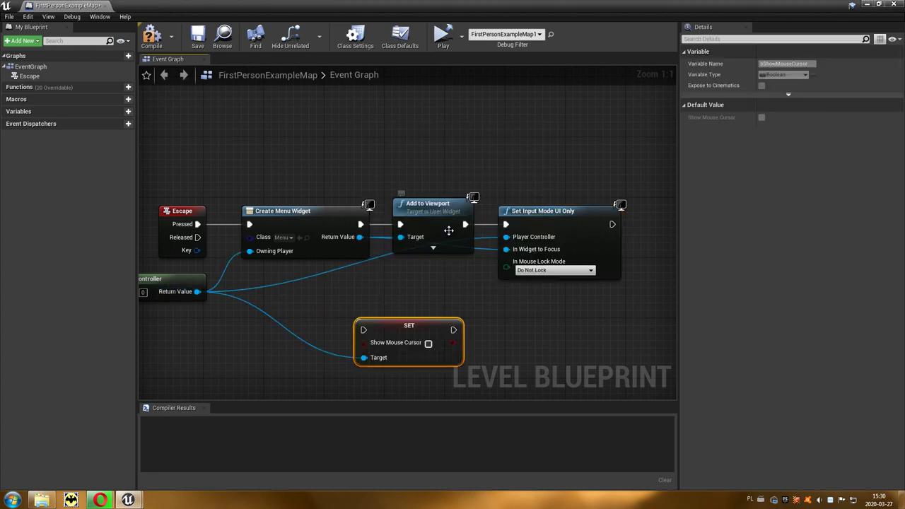
right_click_drag(502, 315, 386, 293)
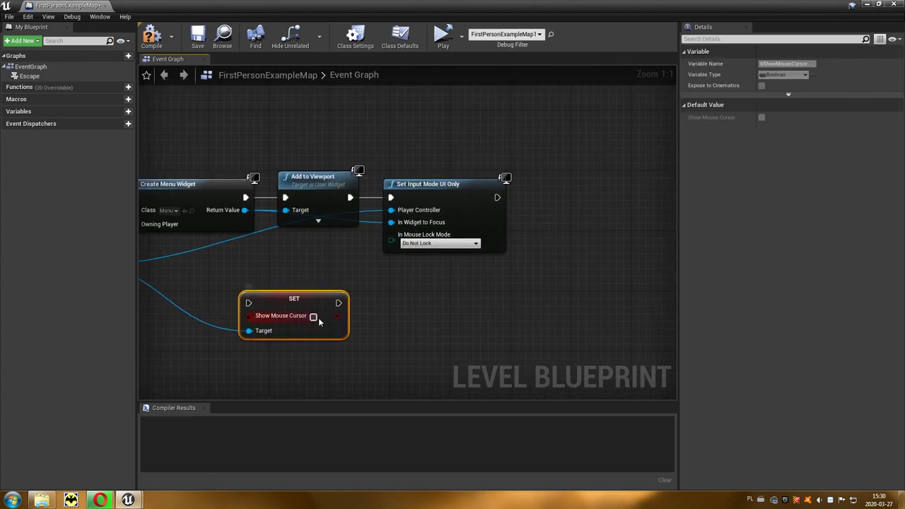
mouse_move(290, 301)
left_mouse_down()
mouse_move(491, 278)
mouse_move(575, 196)
left_mouse_up()
left_click_drag(498, 197, 535, 197)
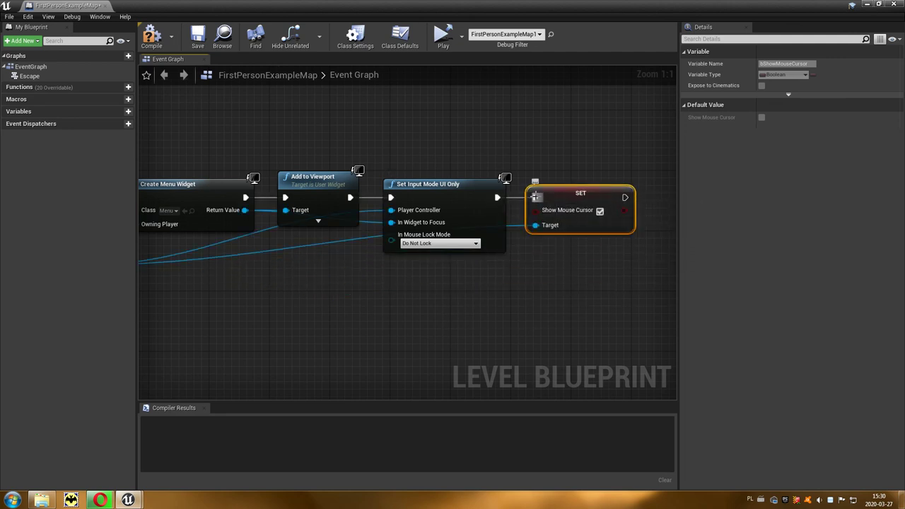
left_click(442, 39)
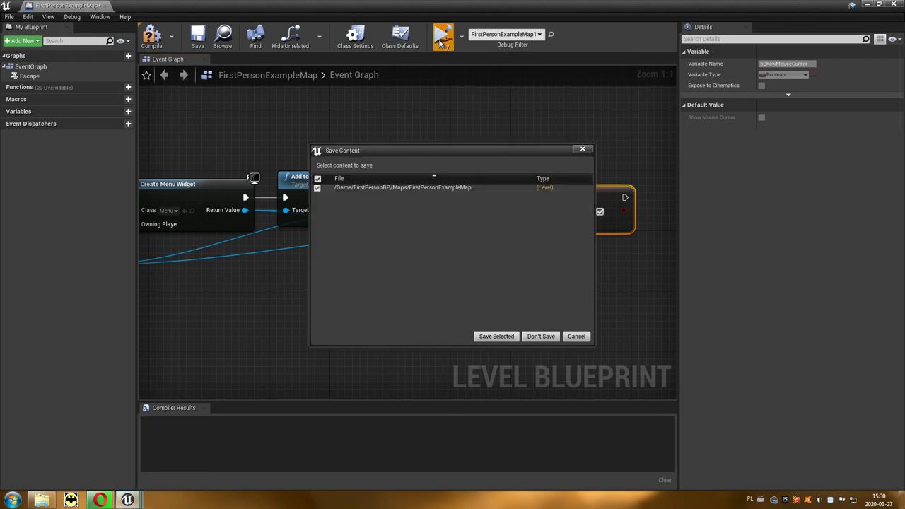
- Save the map, press Escape in the running game, and quit using the Wyjście button
left_click(494, 339)
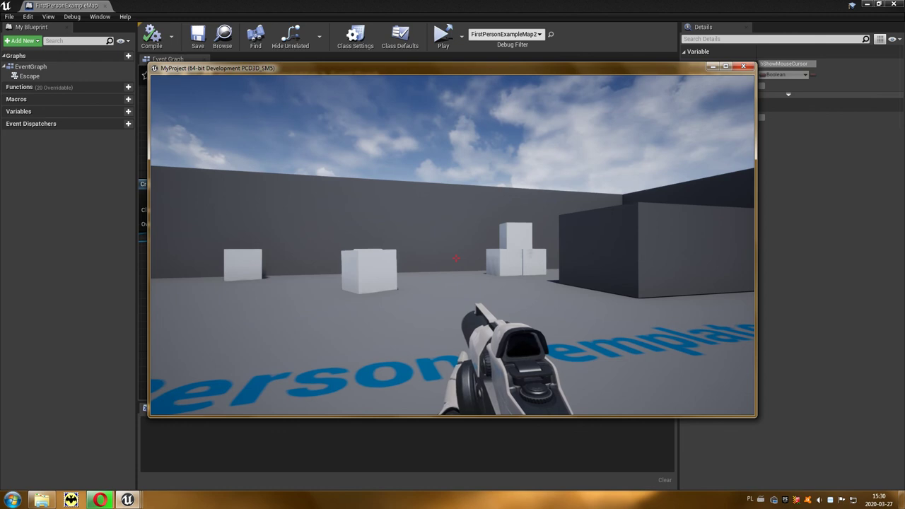
key("Escape")
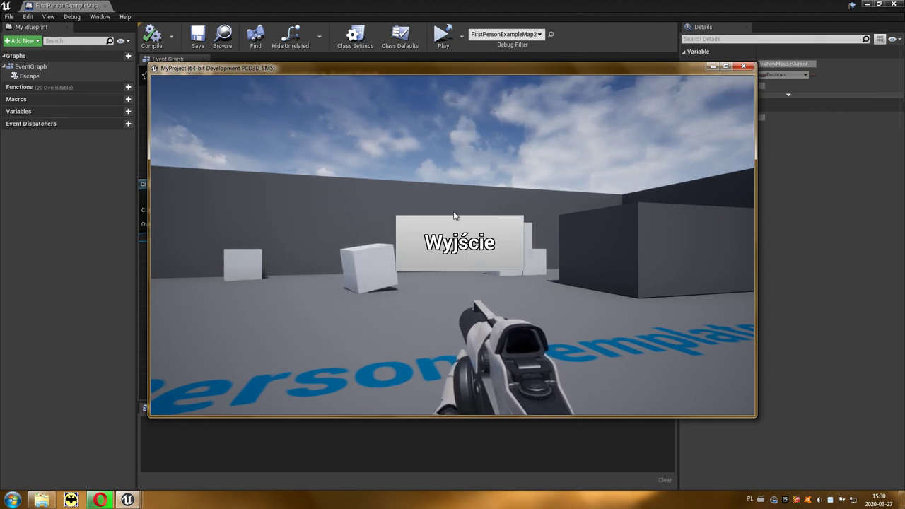
left_click(478, 255)
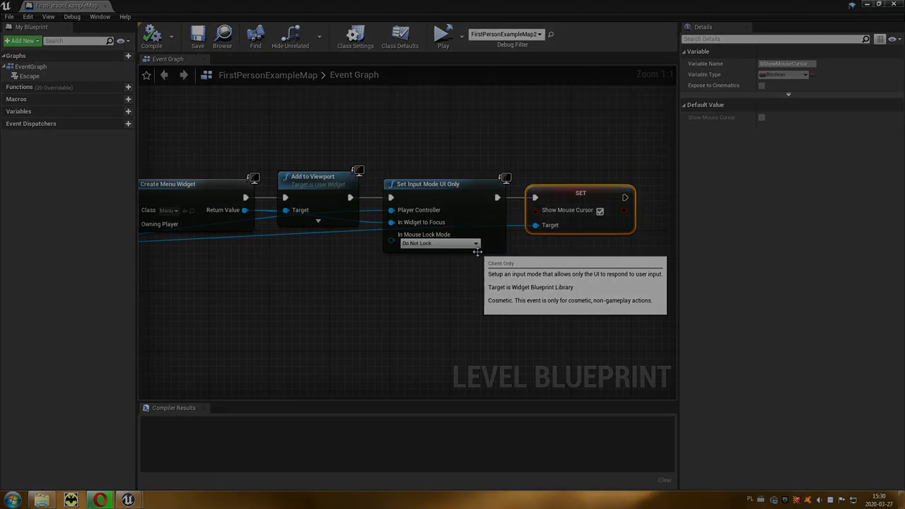